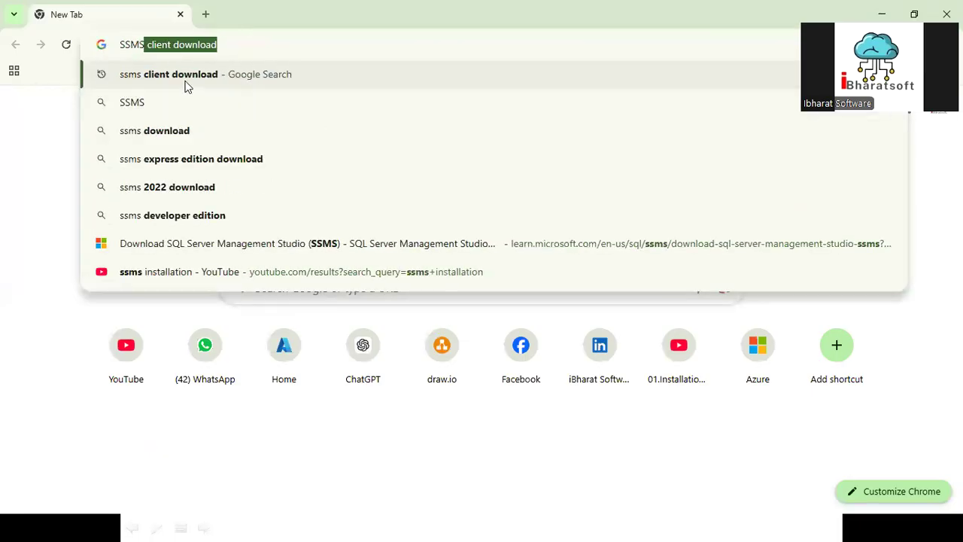
- Search the web for "ssms client download" and download SQL Server Management Studio (SSMS) 20.2 from the Microsoft Learn page
{"action": "left_click", "coordinate": [188, 83]}
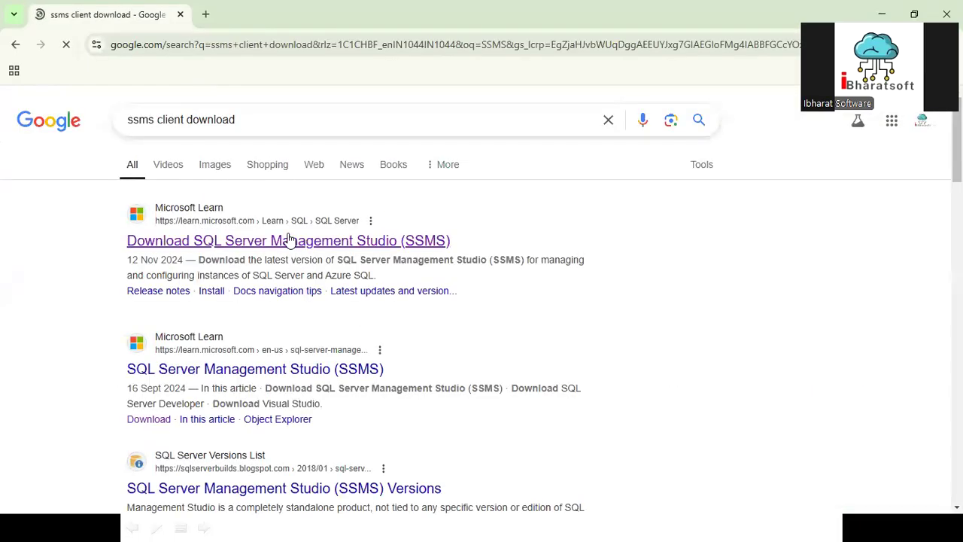
{"action": "left_click", "coordinate": [290, 243]}
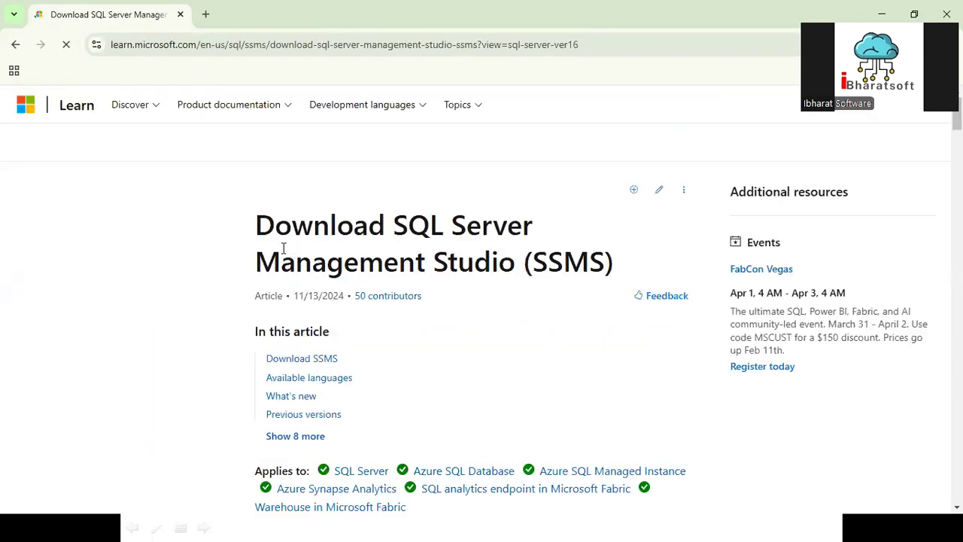
{"action": "scroll", "coordinate": [376, 331], "scroll_direction": "down", "scroll_amount": 3}
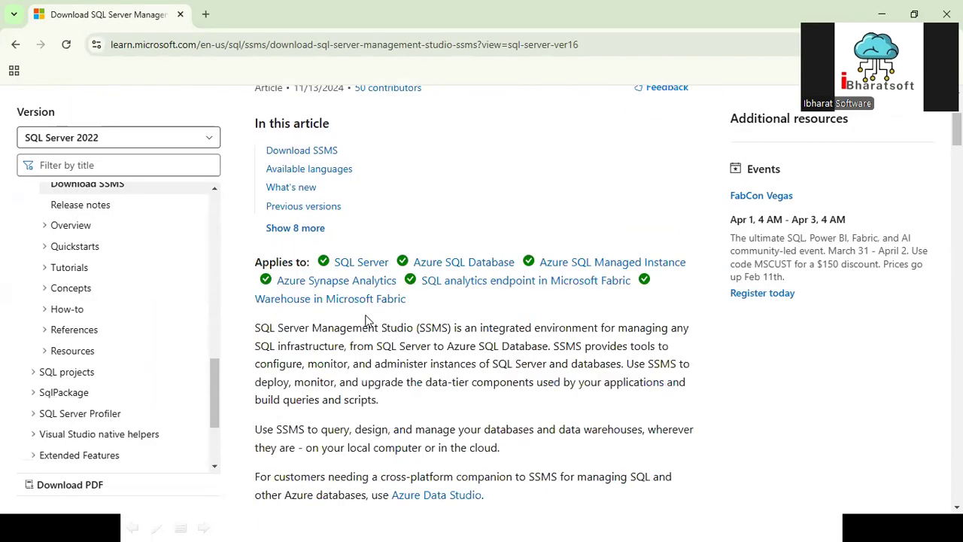
{"action": "scroll", "coordinate": [366, 320], "scroll_direction": "down", "scroll_amount": 5}
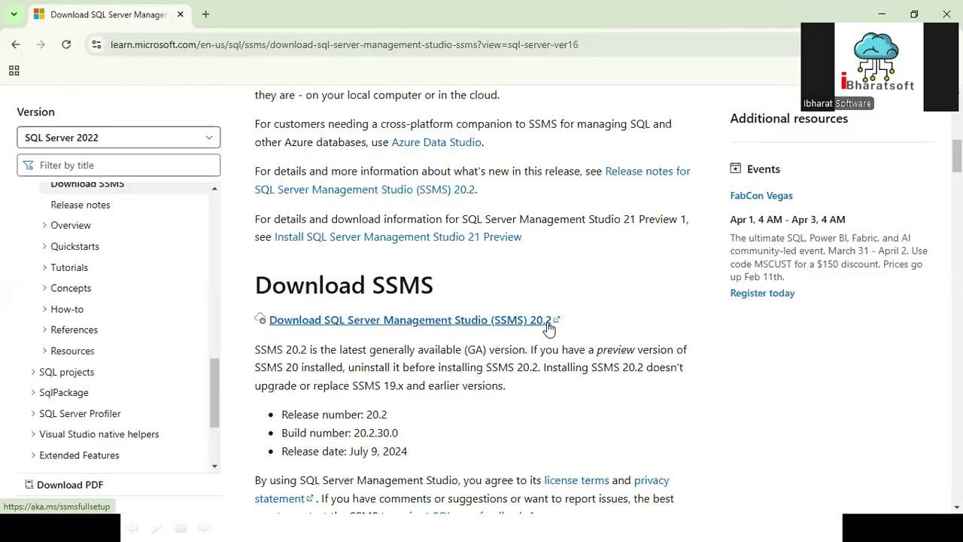
{"action": "left_click", "coordinate": [420, 322]}
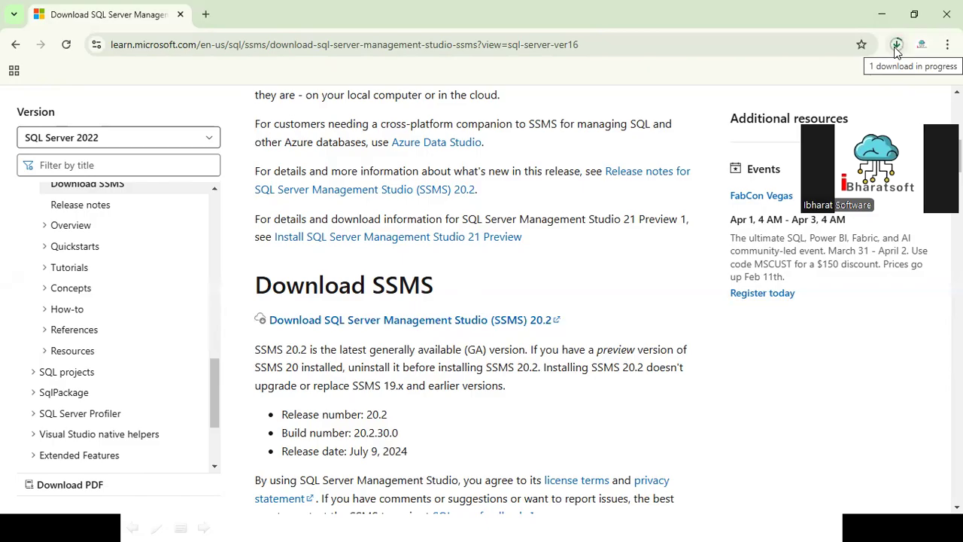
- Search Windows for an installed SQL Server Management Studio app, leaving it unopened
{"action": "key", "text": "super"}
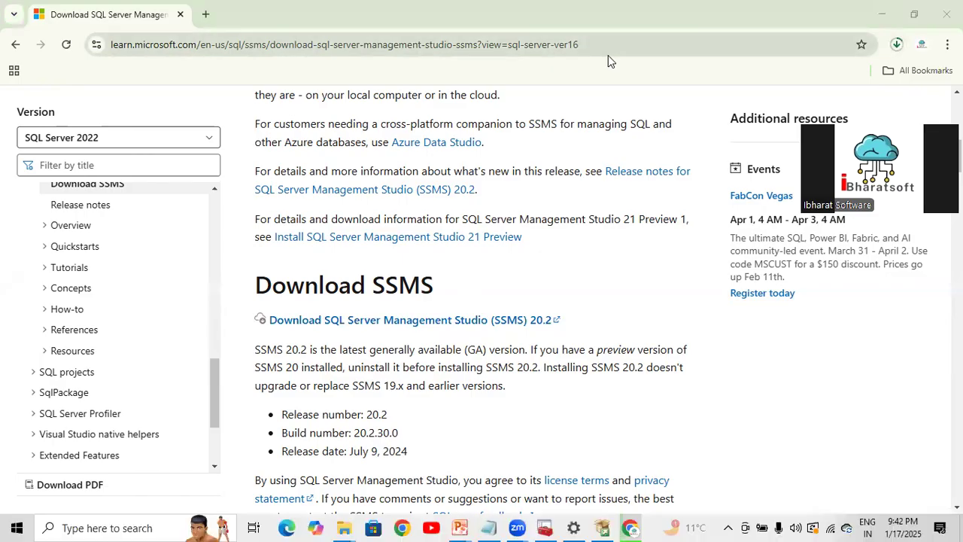
{"action": "type", "text": "ss"}
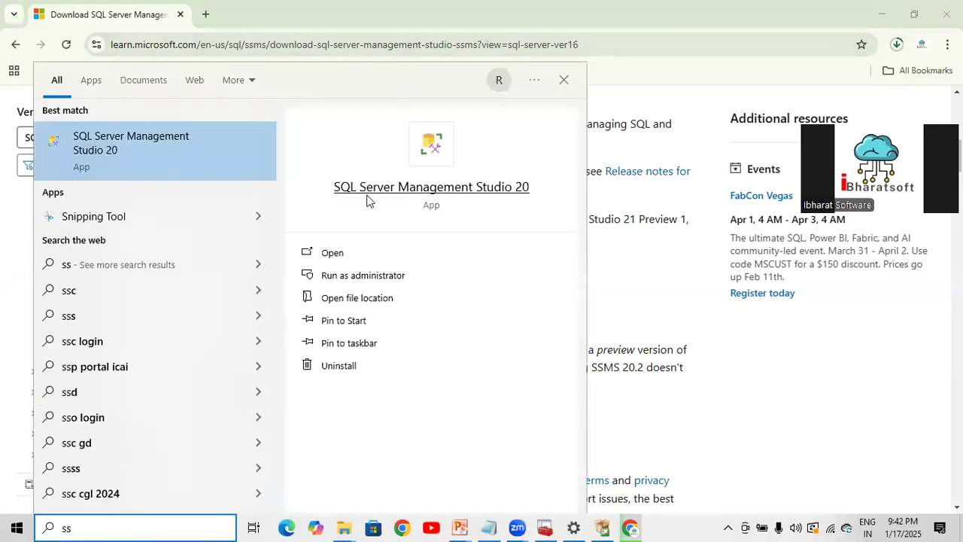
{"action": "left_click", "coordinate": [654, 76]}
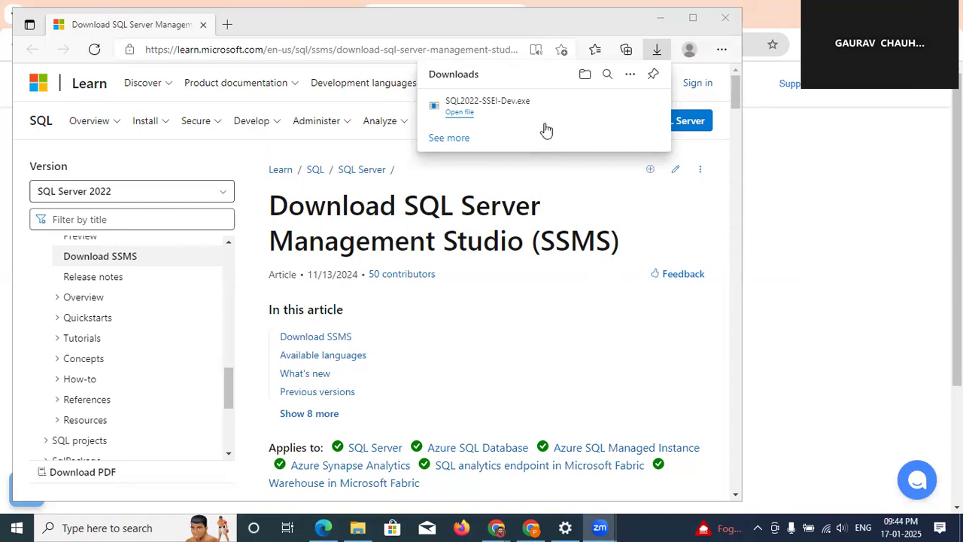
- In the Microsoft Edge window, start the SSMS 20.2 installer download from the Download SSMS section of the article
{"action": "left_click", "coordinate": [640, 200]}
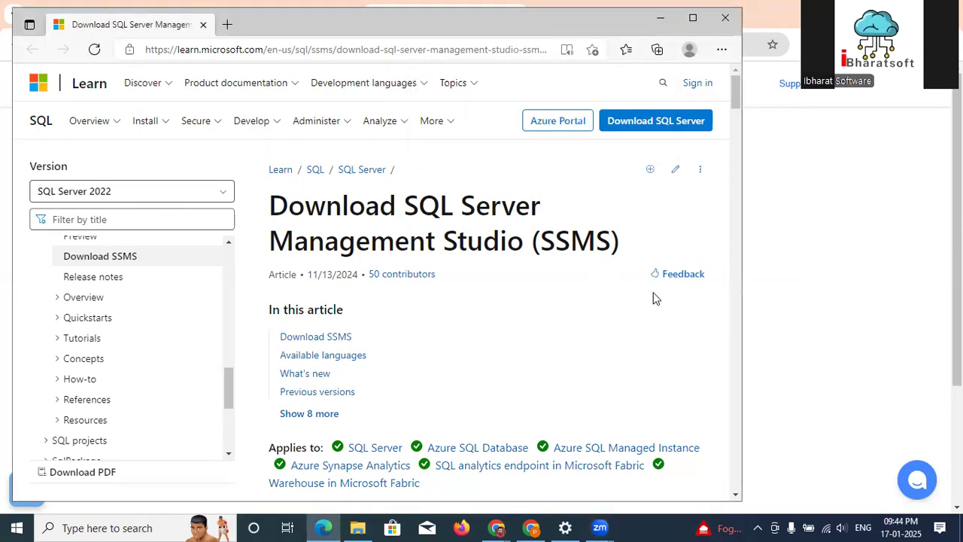
{"action": "left_click_drag", "start_coordinate": [737, 102], "coordinate": [737, 146]}
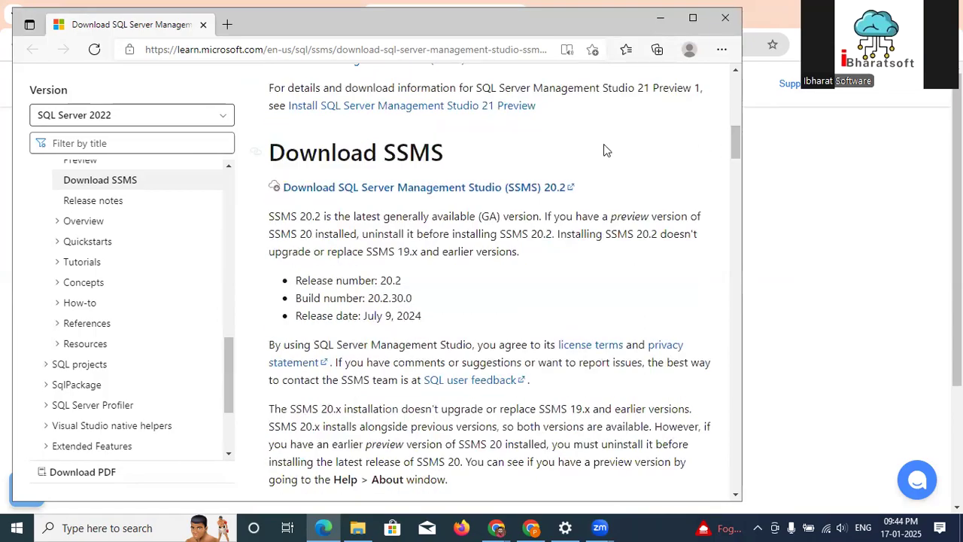
{"action": "left_click", "coordinate": [493, 188]}
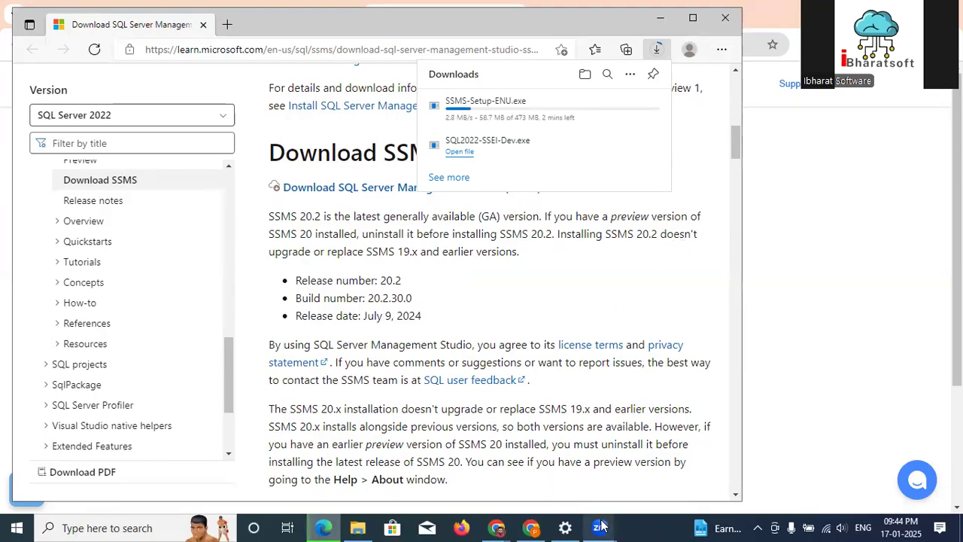
{"action": "mouse_move", "coordinate": [600, 527]}
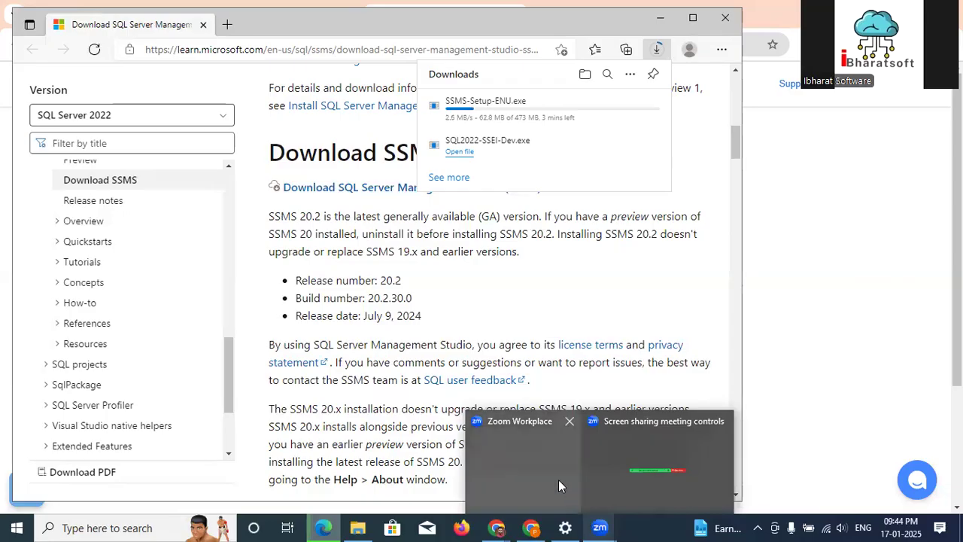
{"action": "left_click", "coordinate": [544, 454]}
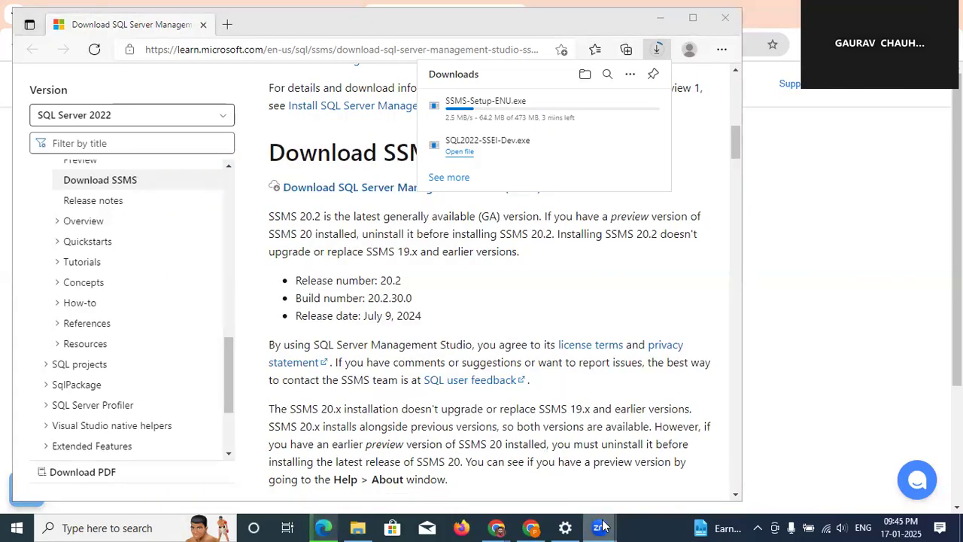
{"action": "mouse_move", "coordinate": [602, 524]}
{"action": "left_click", "coordinate": [631, 460]}
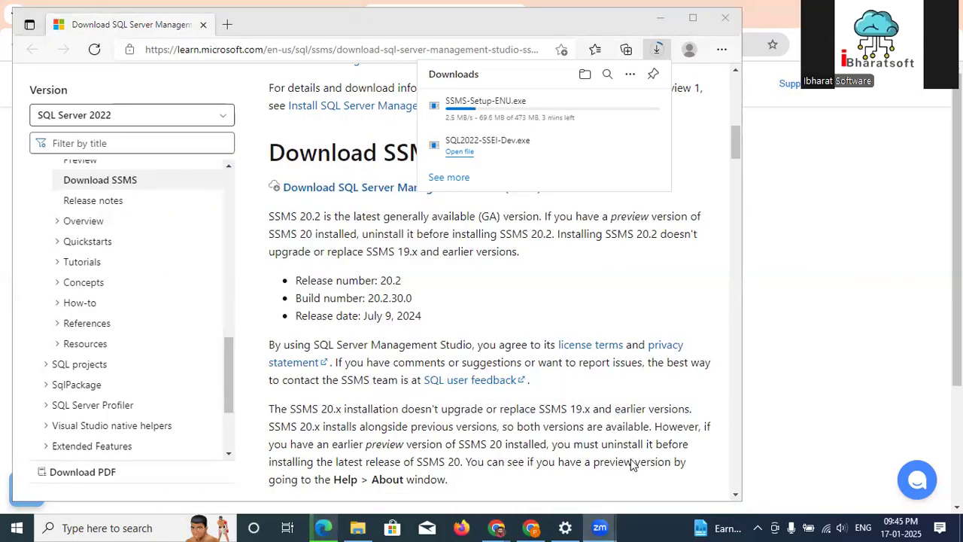
{"action": "left_click", "coordinate": [715, 74]}
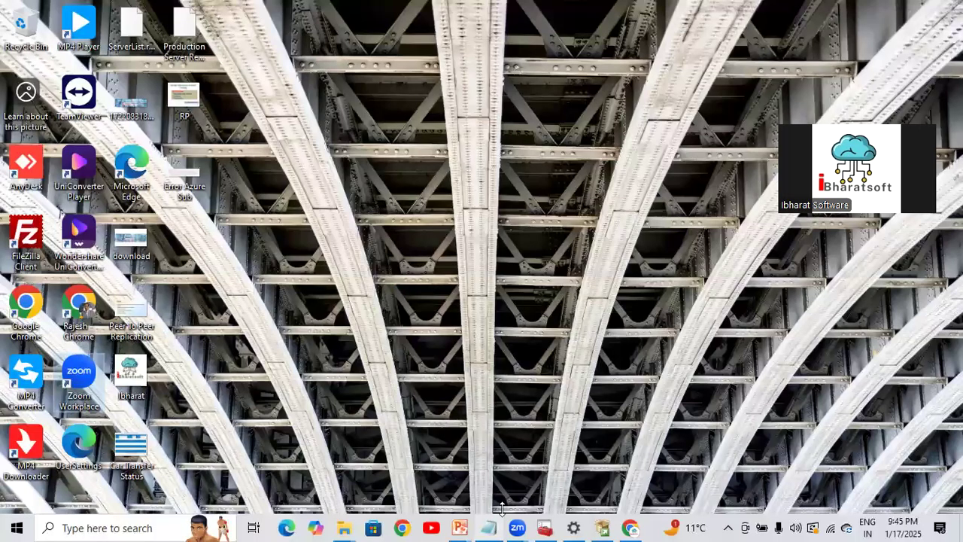
- Search Windows for "ssms" and launch SQL Server Management Studio 20
{"action": "key", "text": "super"}
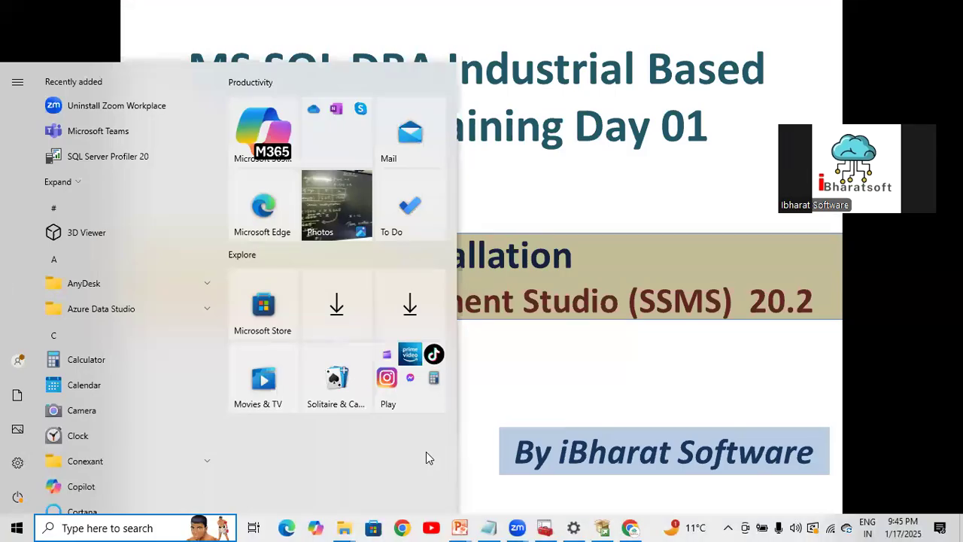
{"action": "type", "text": "ssms"}
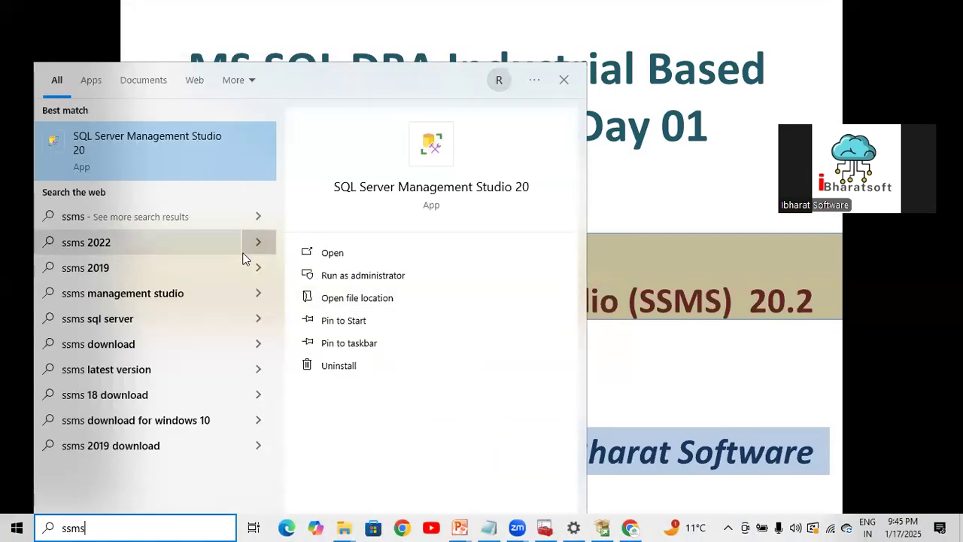
{"action": "left_click", "coordinate": [171, 155]}
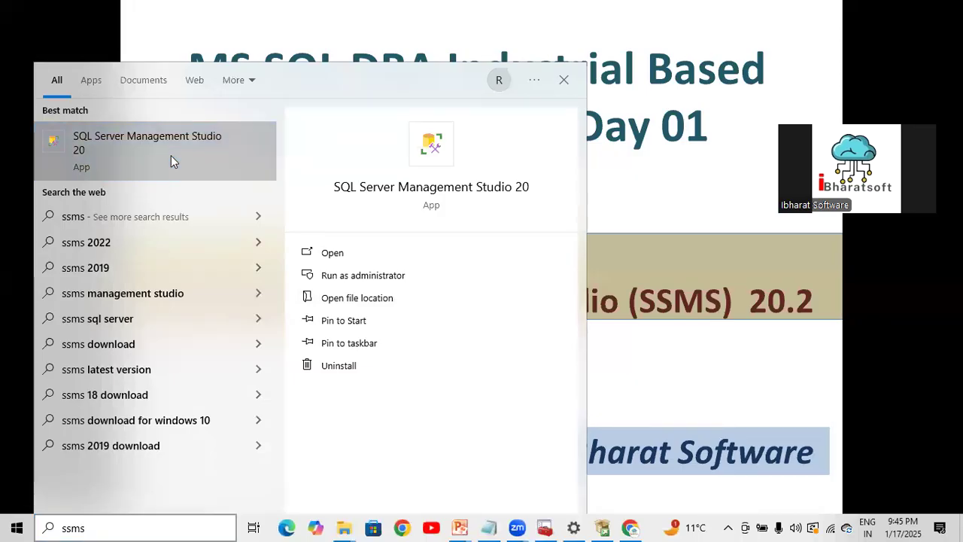
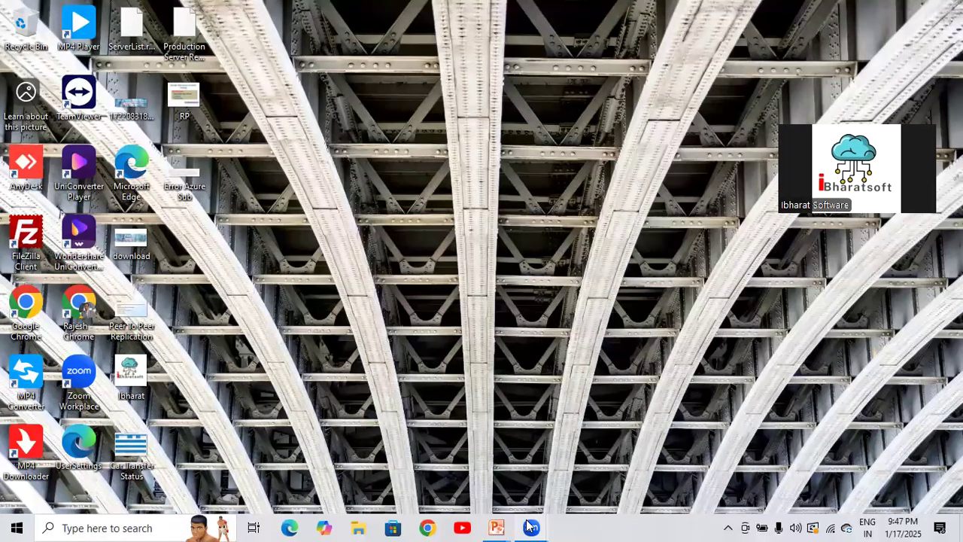
{"action": "mouse_move", "coordinate": [529, 526]}
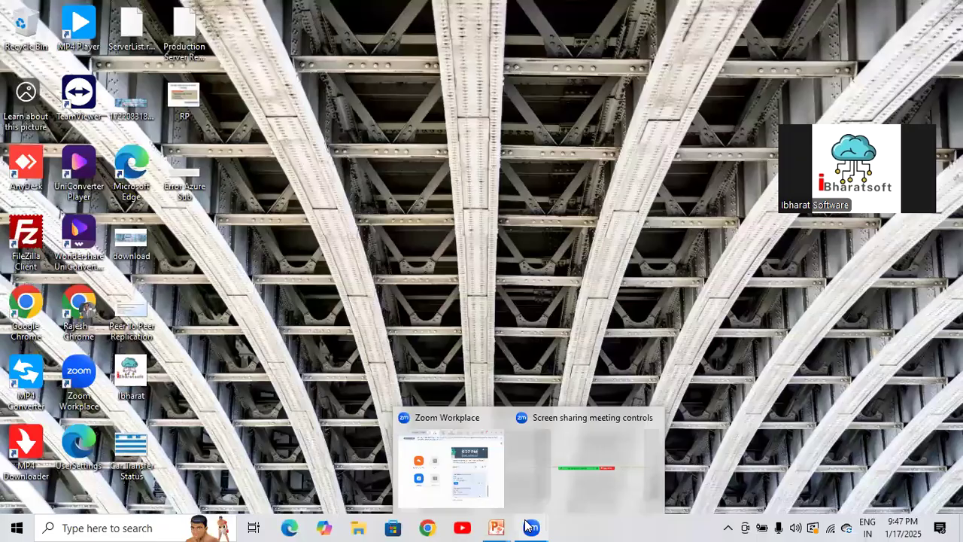
{"action": "key", "text": "alt+Tab"}
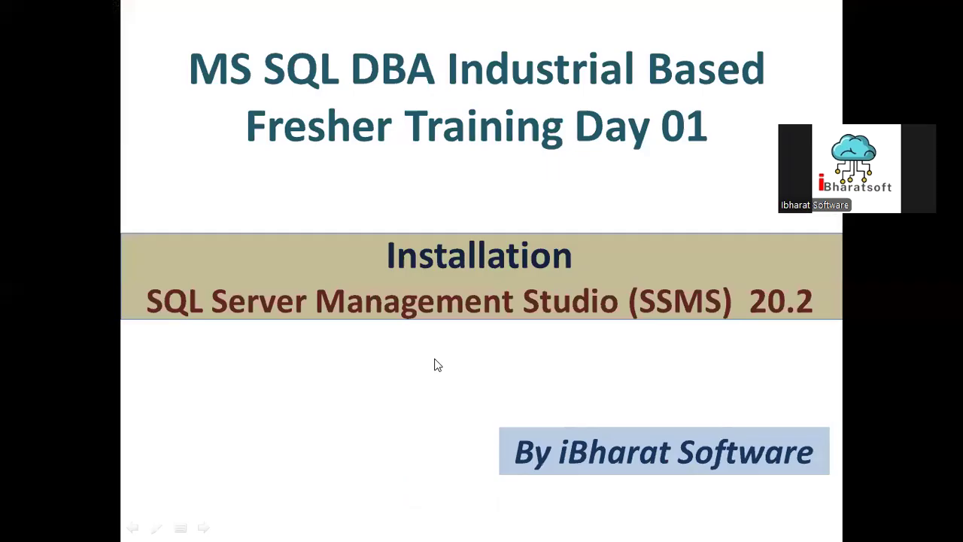
{"action": "key", "text": "super+d"}
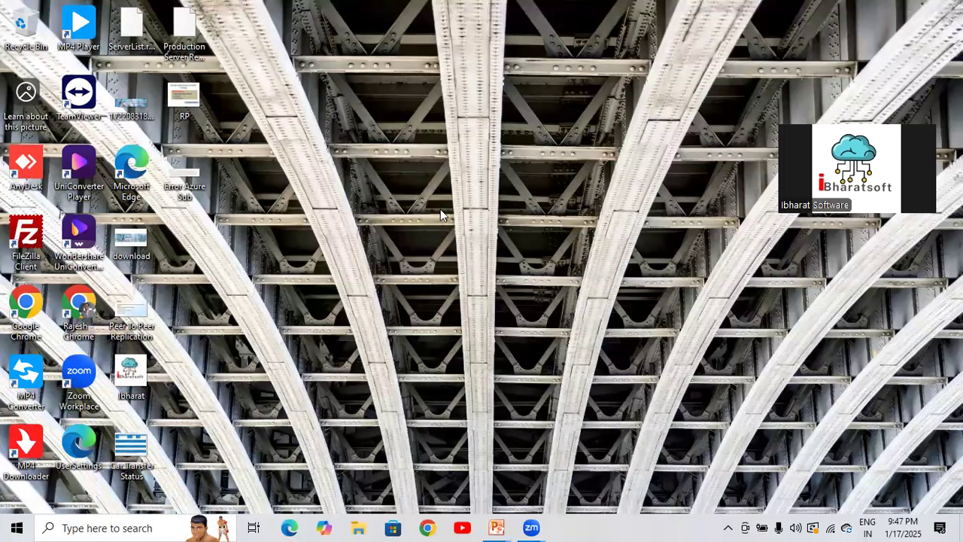
{"action": "key", "text": "alt+Tab"}
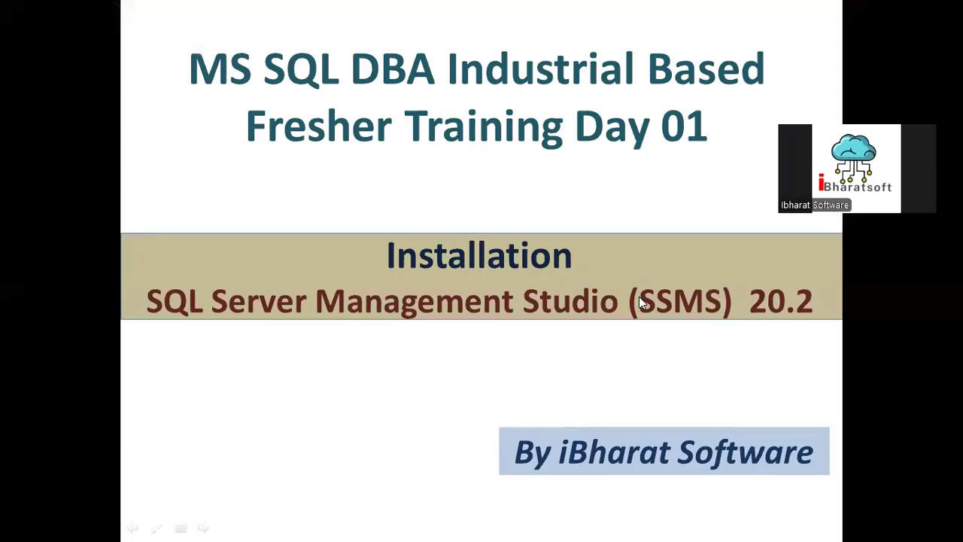
{"action": "key", "text": "alt+Tab"}
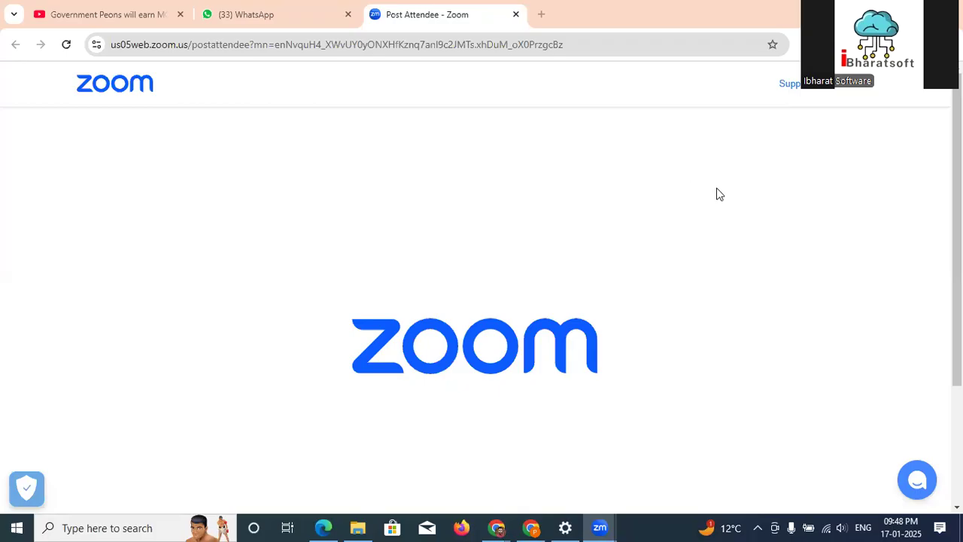
- Switch to the Microsoft Edge window and run the downloaded SSMS-Setup-ENU.exe installer from the browser's download list
{"action": "mouse_move", "coordinate": [354, 527]}
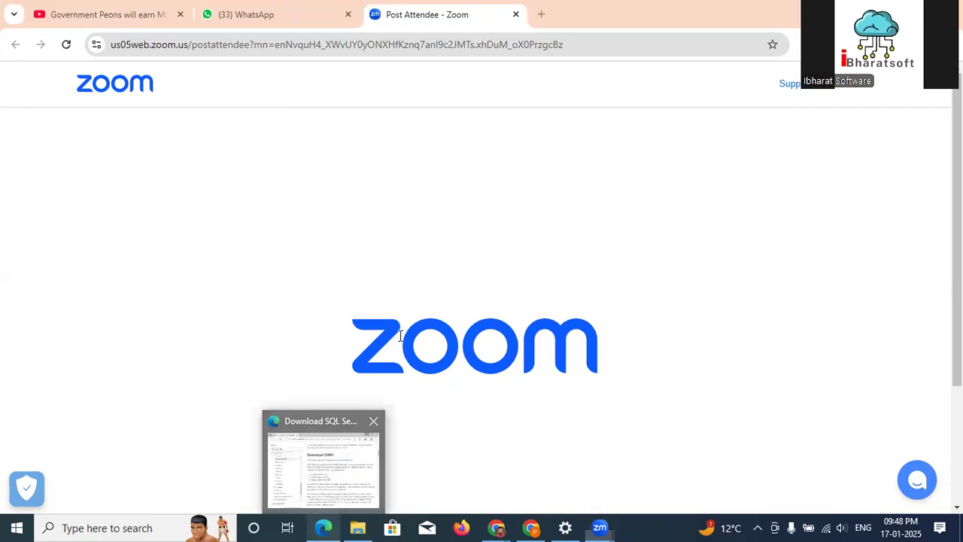
{"action": "key", "text": "alt+Tab"}
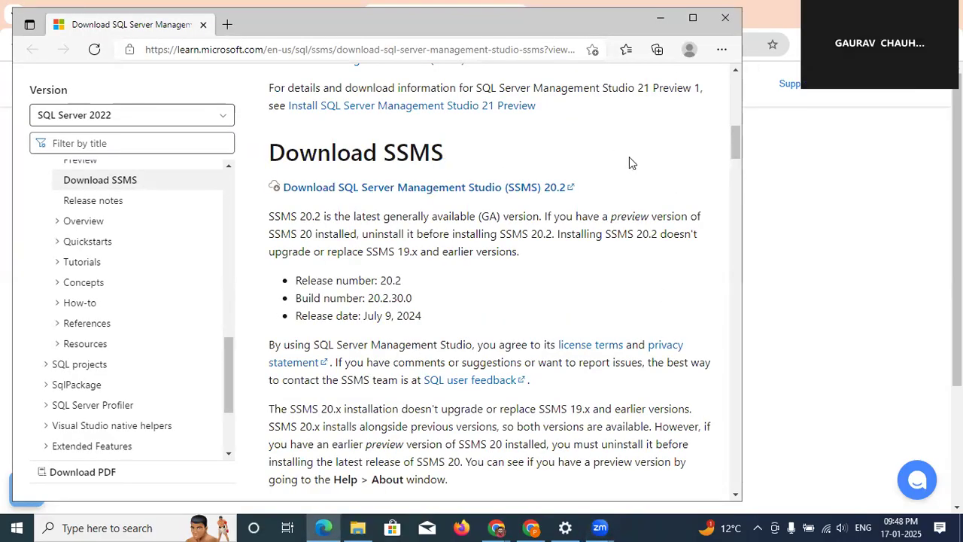
{"action": "scroll", "coordinate": [629, 157], "scroll_direction": "up", "scroll_amount": 10}
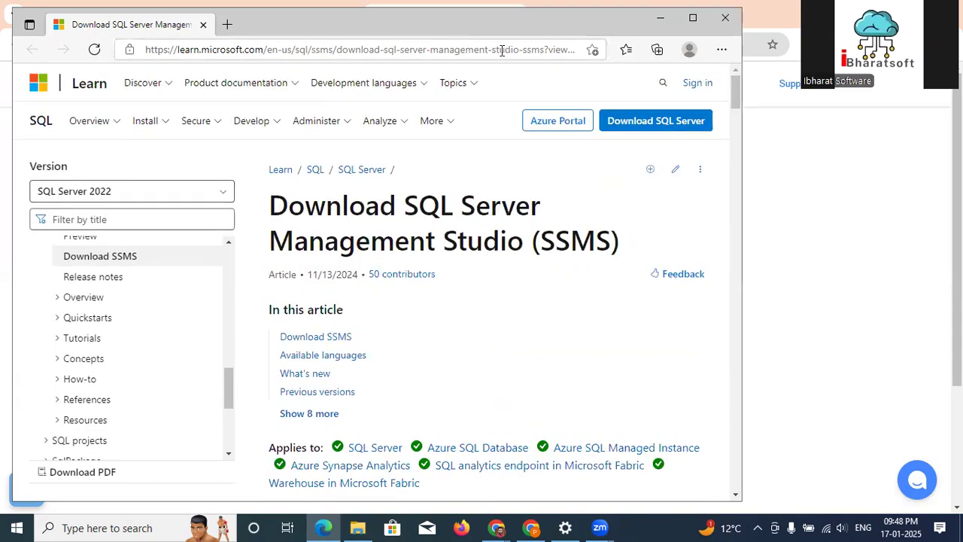
{"action": "left_click", "coordinate": [721, 51]}
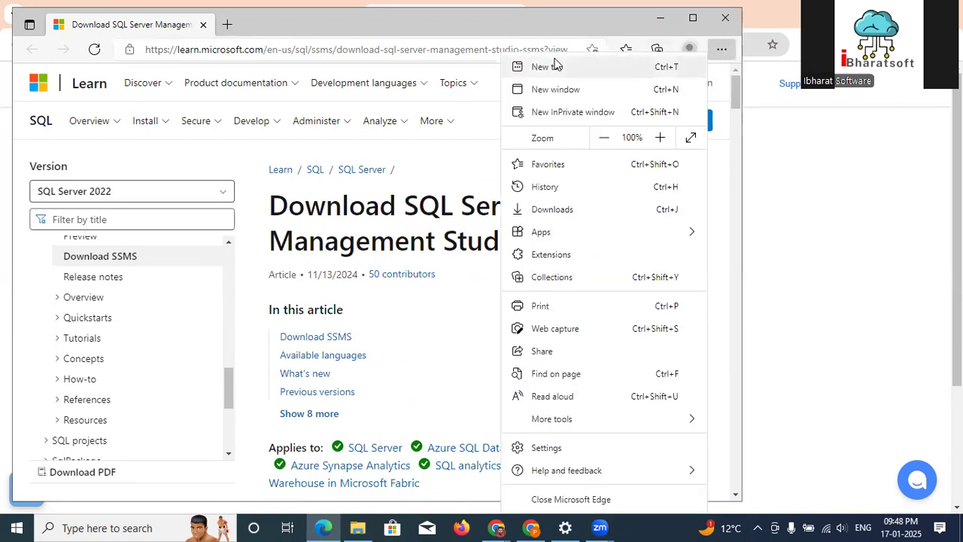
{"action": "left_click", "coordinate": [572, 213]}
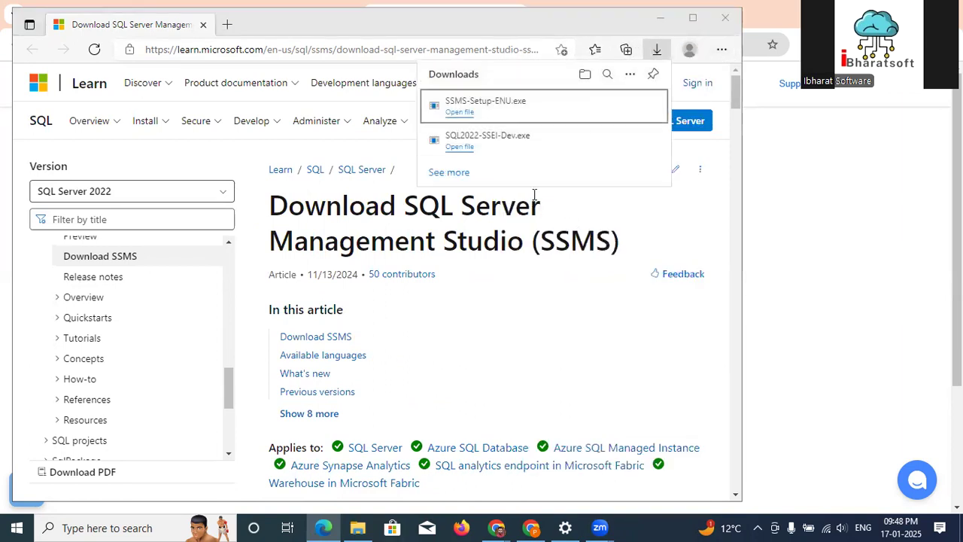
{"action": "left_click", "coordinate": [468, 118]}
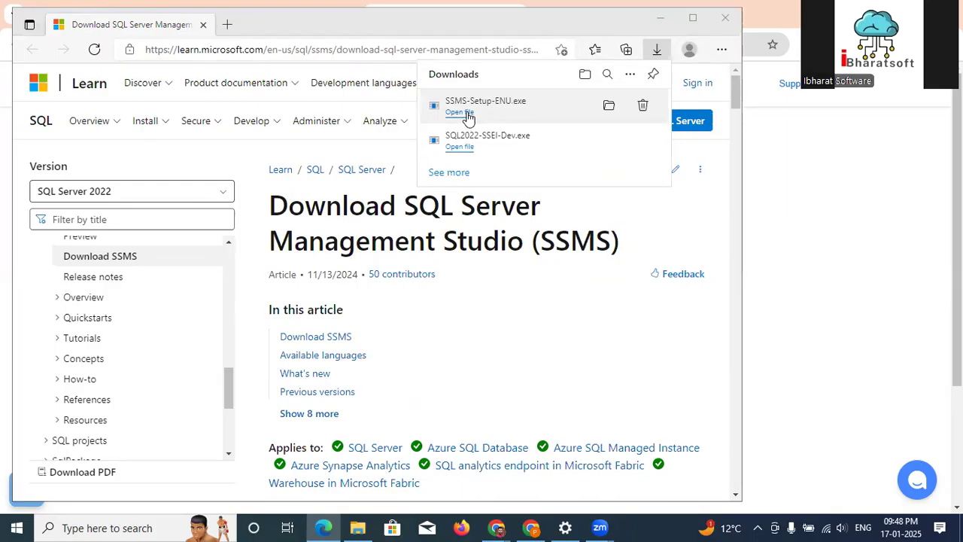
{"action": "left_click", "coordinate": [532, 276]}
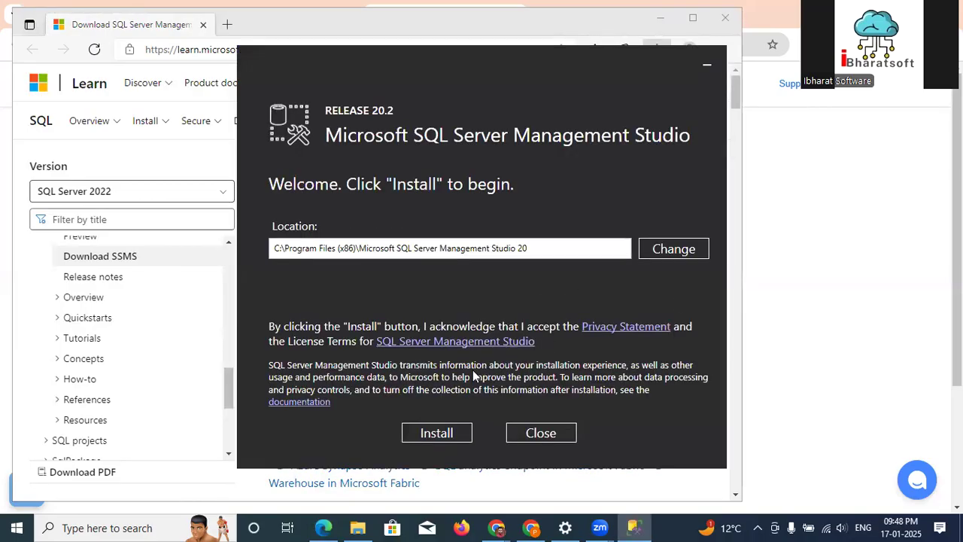
- Start installing SQL Server Management Studio 20.2 in the default location and minimize the installer window
{"action": "left_click", "coordinate": [434, 437]}
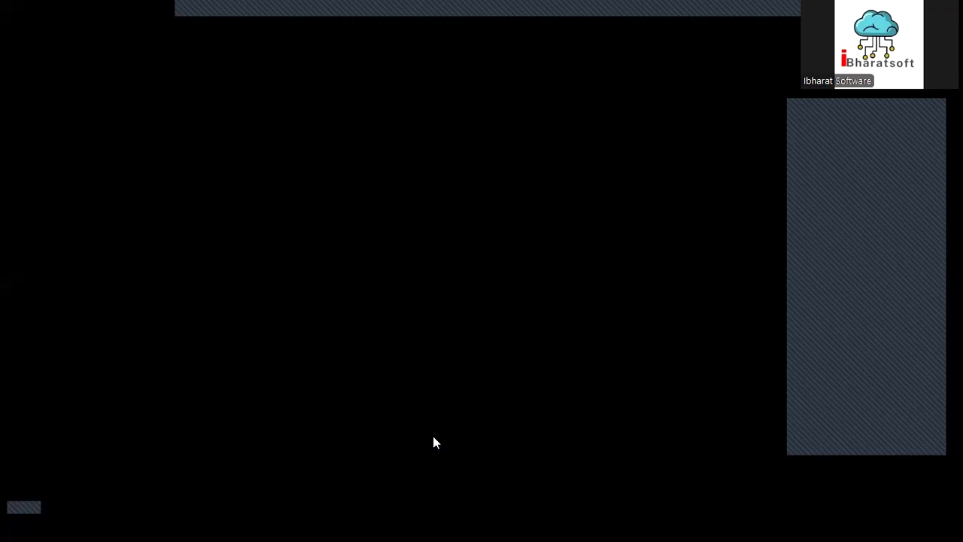
{"action": "left_click", "coordinate": [436, 366]}
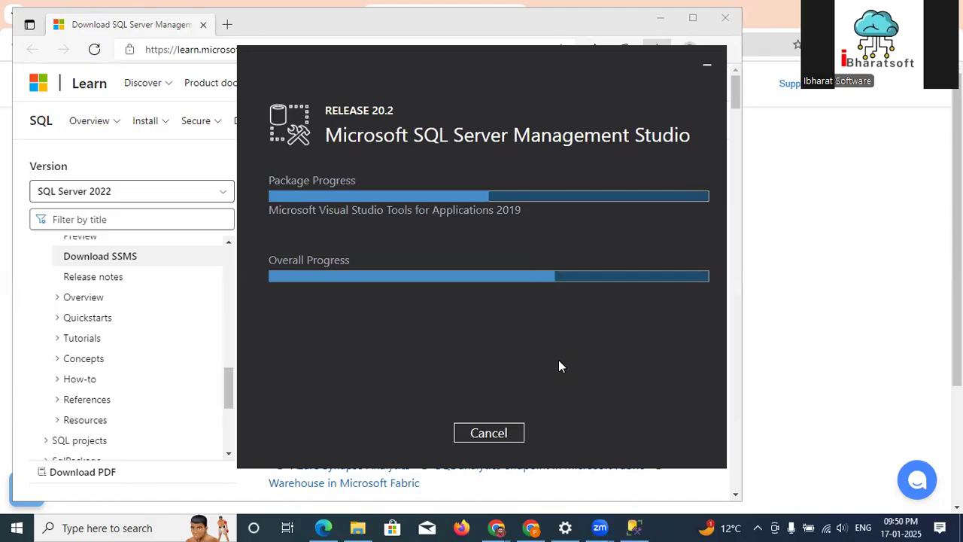
{"action": "left_click", "coordinate": [707, 66]}
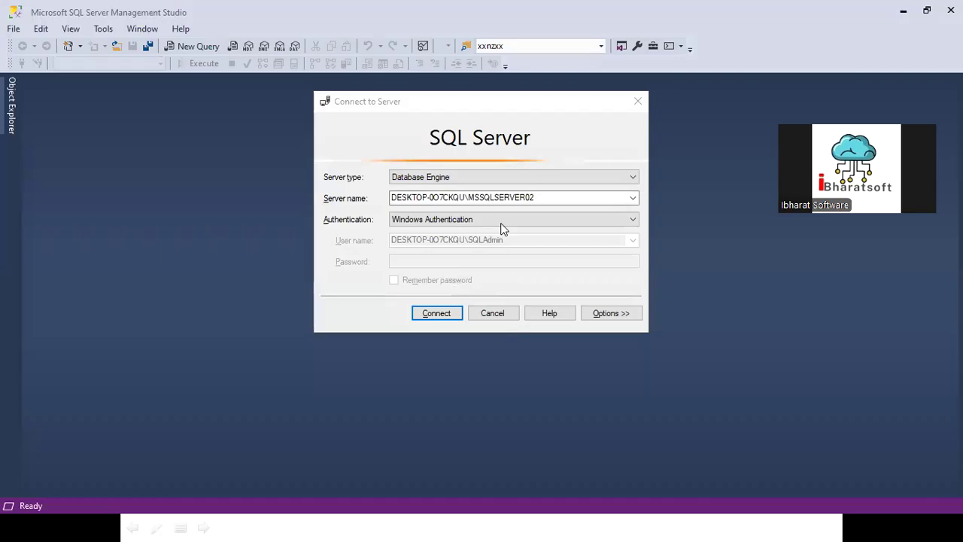
- Browse the local Database Engine servers and connect to DESKTOP-0O7CKQU\MSSQLSERVER04 with Windows Authentication
{"action": "left_click", "coordinate": [633, 198]}
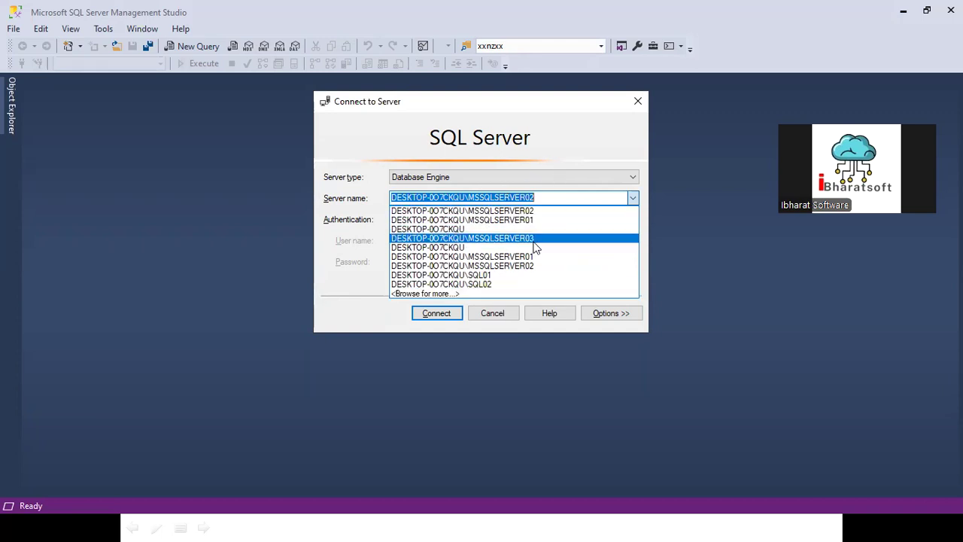
{"action": "left_click", "coordinate": [347, 274]}
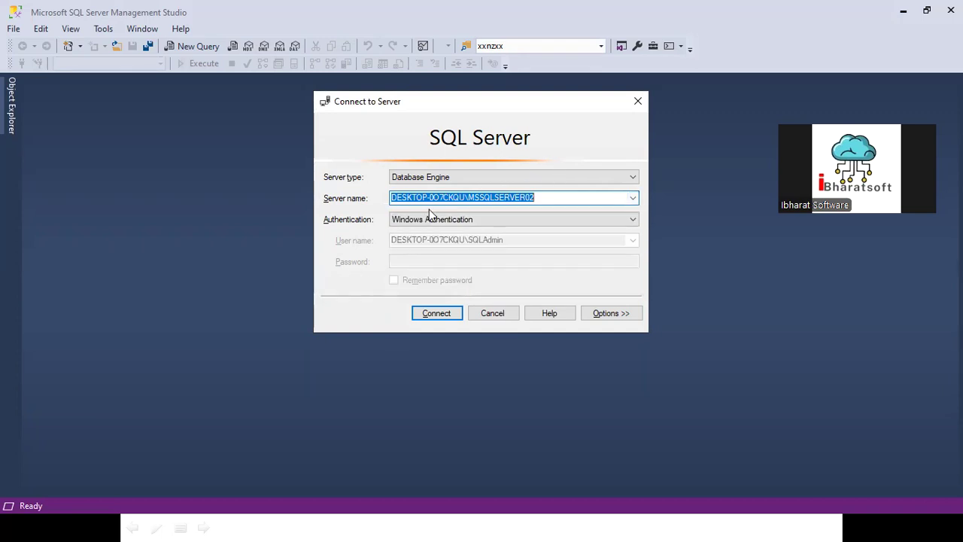
{"action": "left_click", "coordinate": [634, 199]}
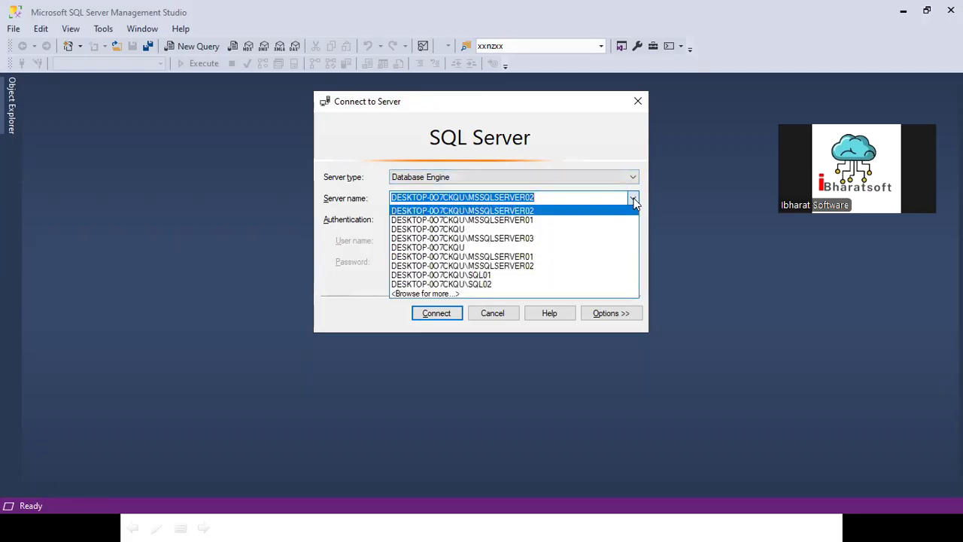
{"action": "left_click", "coordinate": [447, 296]}
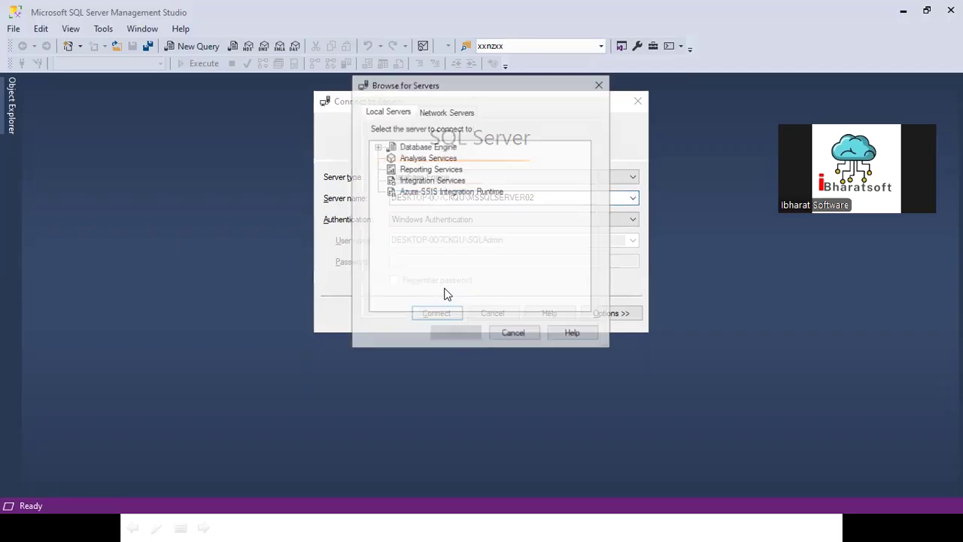
{"action": "left_click", "coordinate": [378, 147]}
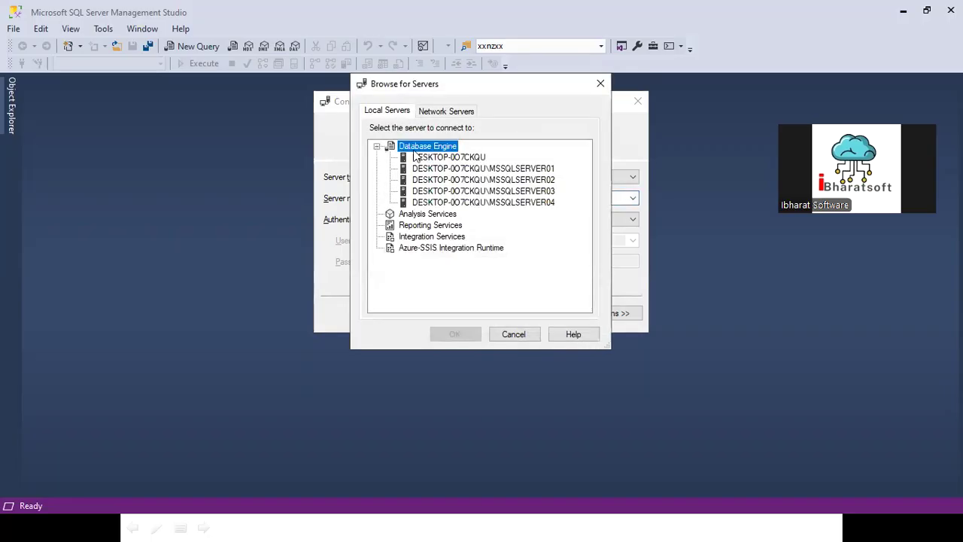
{"action": "left_click", "coordinate": [506, 202]}
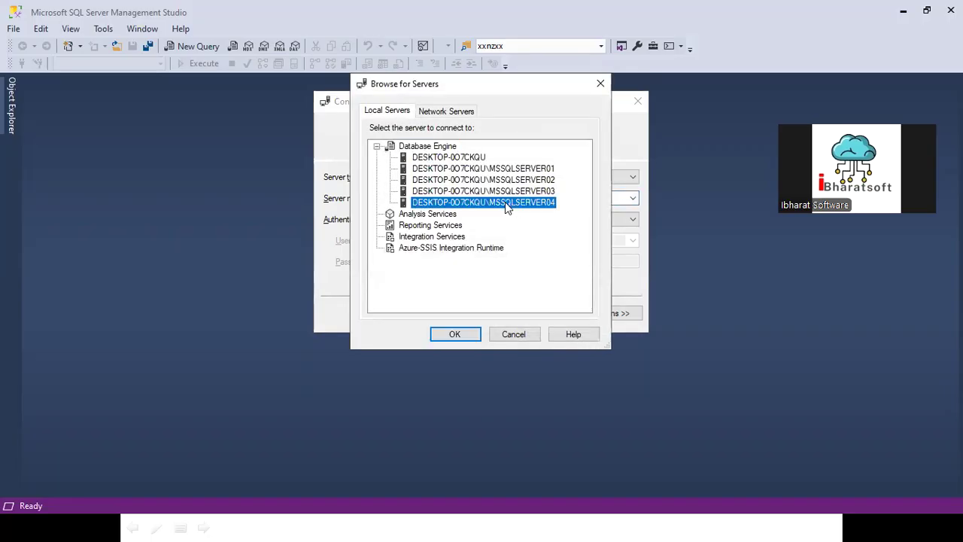
{"action": "left_click", "coordinate": [452, 334]}
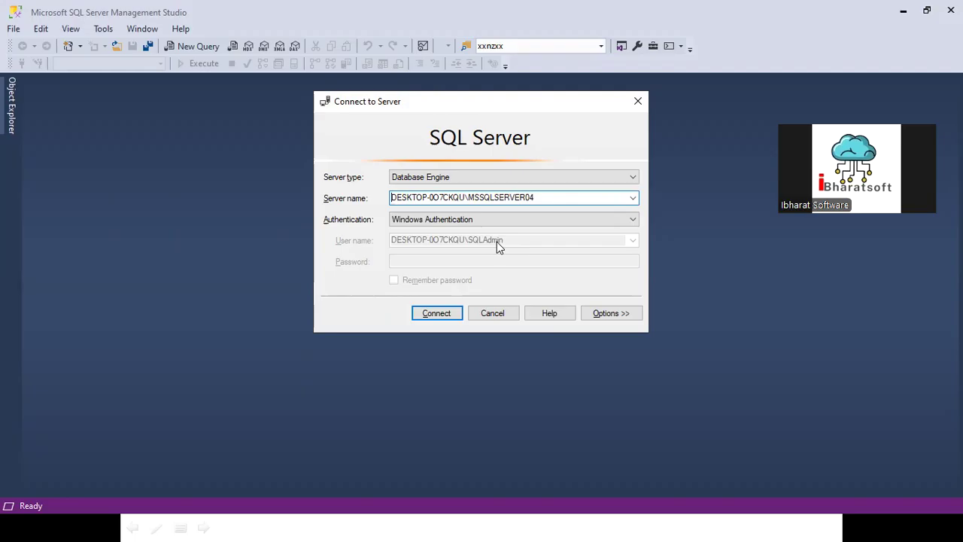
{"action": "left_click", "coordinate": [423, 312]}
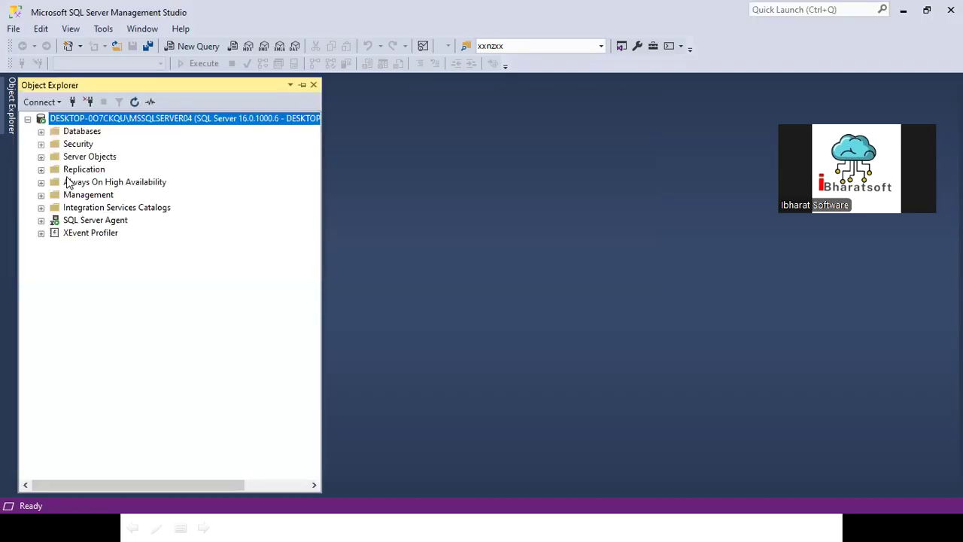
- Prepare another connection to the MSSQLSERVER04 instance using SQL Server Authentication with the login sa
{"action": "right_click", "coordinate": [119, 119]}
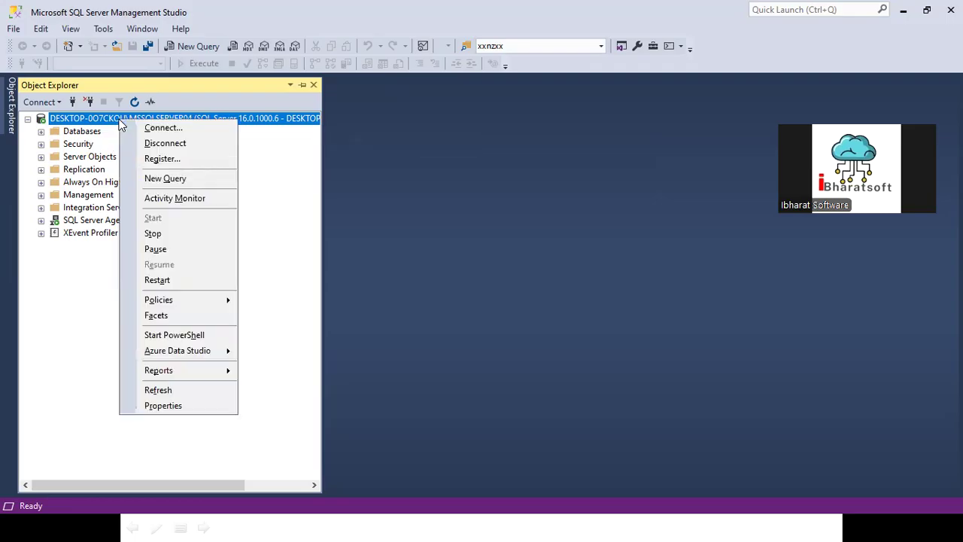
{"action": "left_click", "coordinate": [162, 128]}
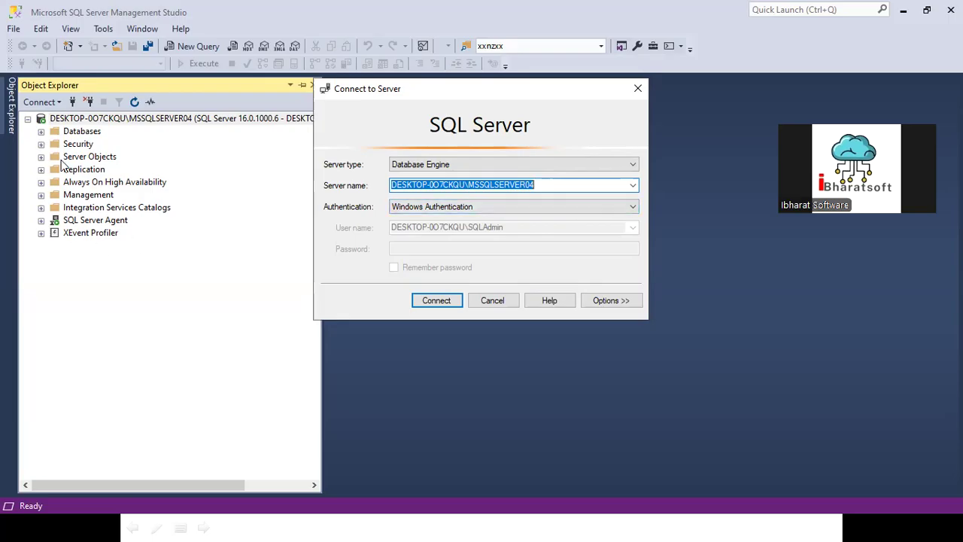
{"action": "left_click", "coordinate": [550, 208]}
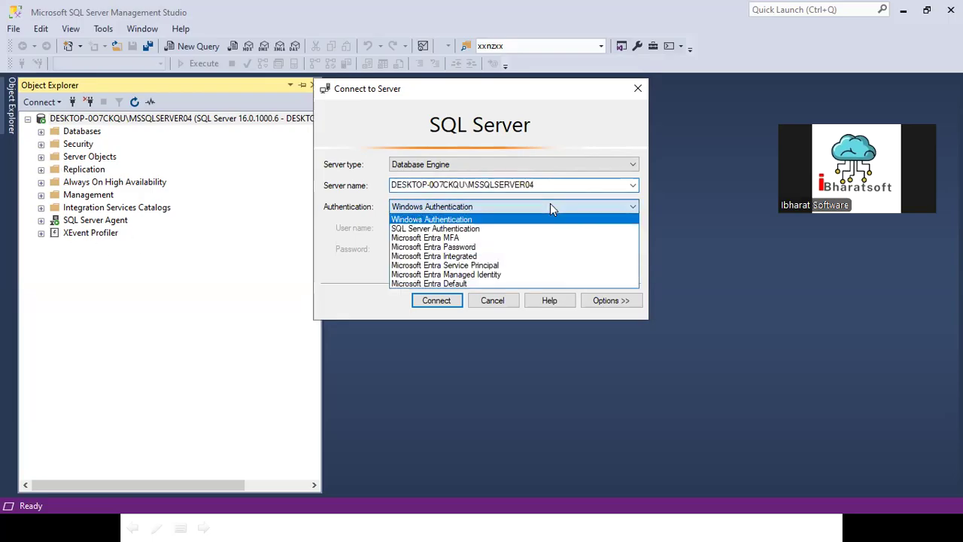
{"action": "left_click", "coordinate": [433, 229]}
{"action": "left_click", "coordinate": [420, 228]}
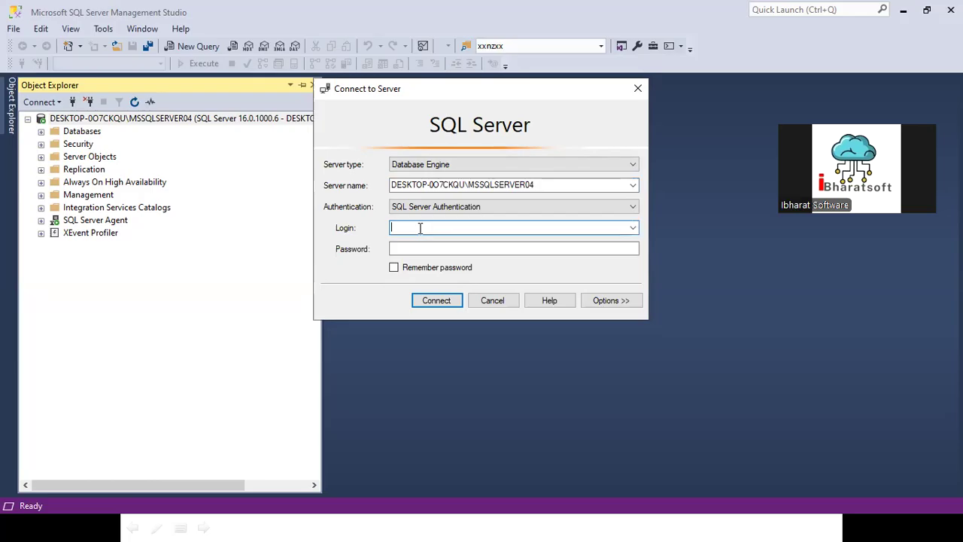
{"action": "type", "text": "sa"}
{"action": "left_click_drag", "start_coordinate": [429, 227], "coordinate": [368, 228]}
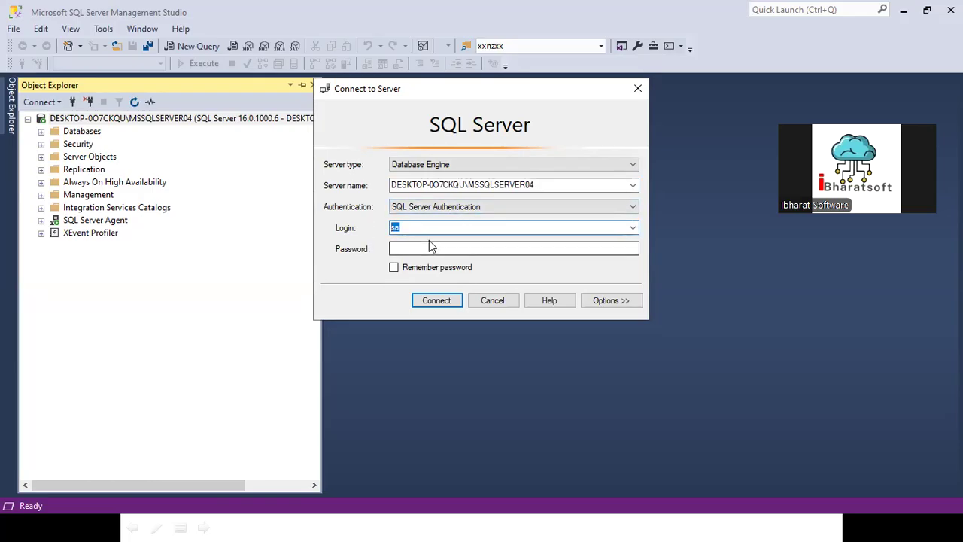
- Try to connect as sa by entering the account password with Remember password enabled, and cancel the connection dialog
{"action": "left_click", "coordinate": [426, 252]}
{"action": "type", "text": "*****"}
{"action": "left_click", "coordinate": [424, 249]}
{"action": "type", "text": "******"}
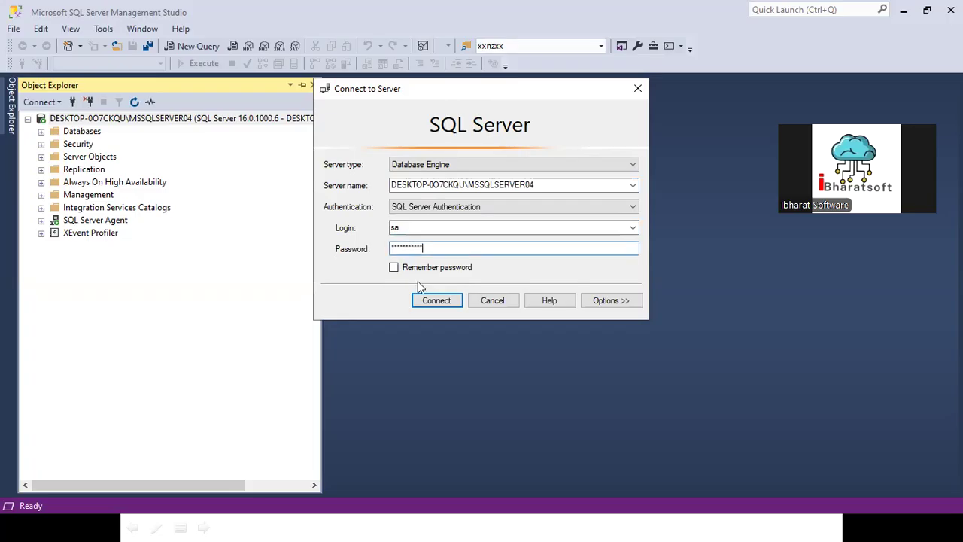
{"action": "left_click", "coordinate": [397, 267]}
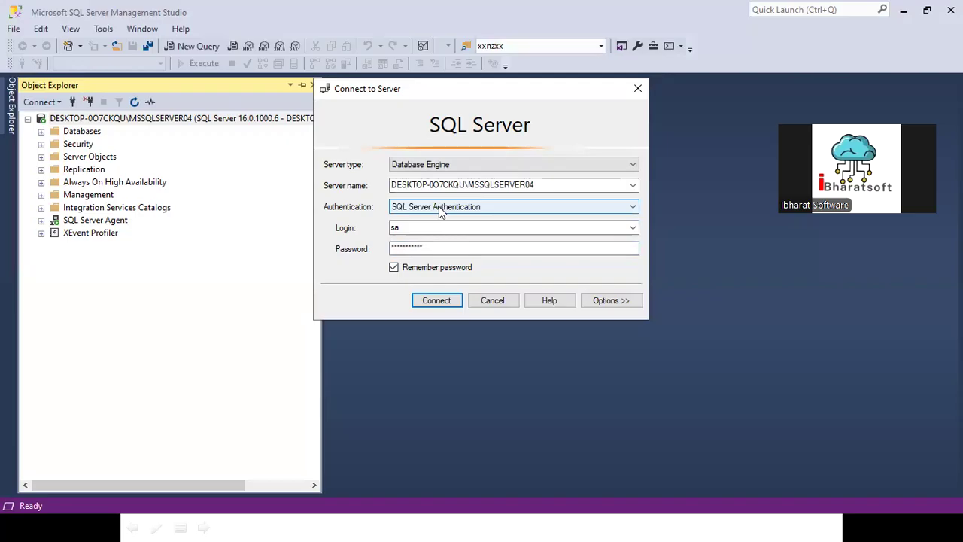
{"action": "left_click", "coordinate": [431, 302]}
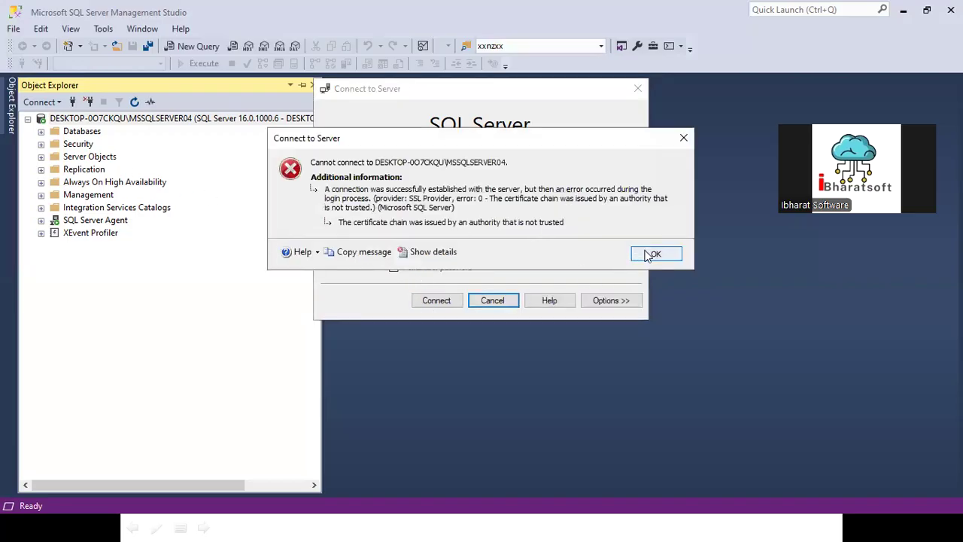
{"action": "left_click", "coordinate": [655, 254]}
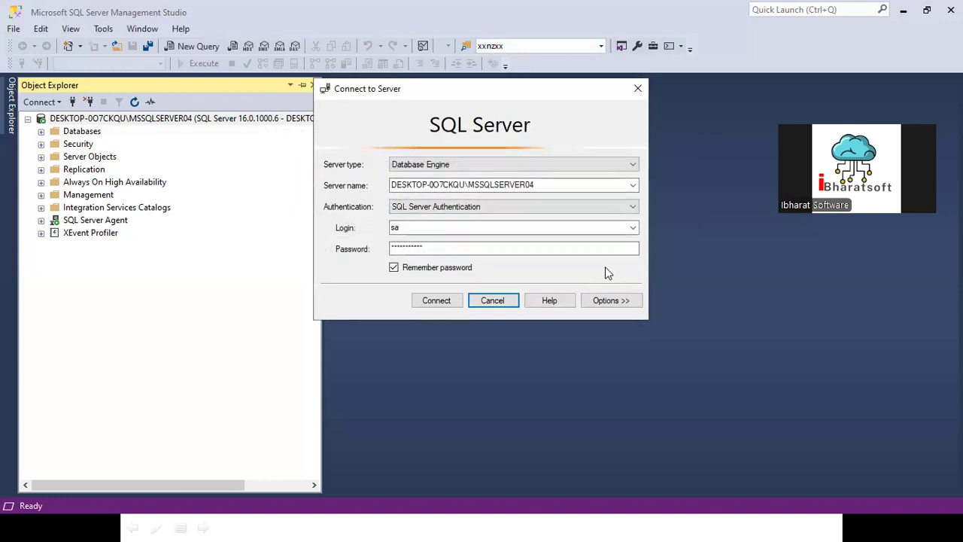
{"action": "left_click", "coordinate": [456, 249]}
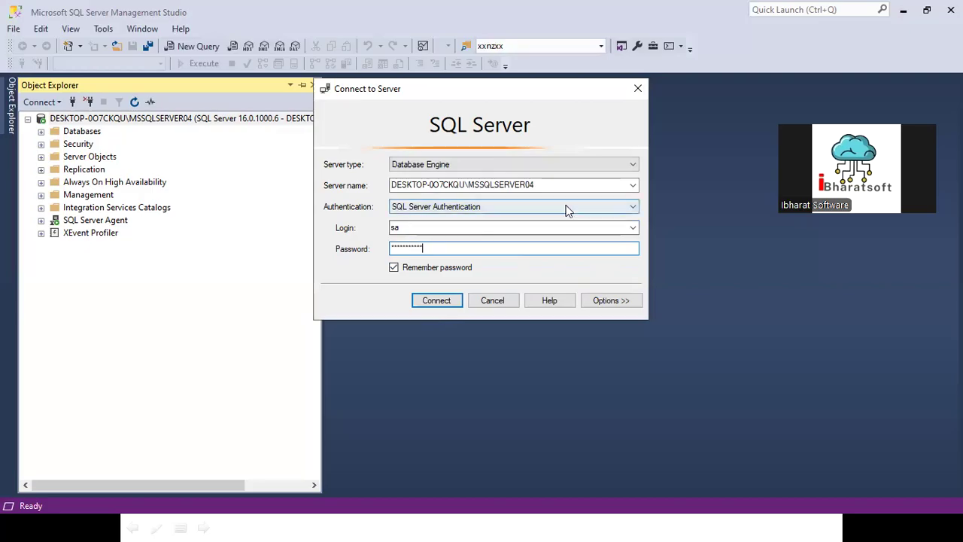
{"action": "left_click_drag", "start_coordinate": [424, 249], "coordinate": [337, 246]}
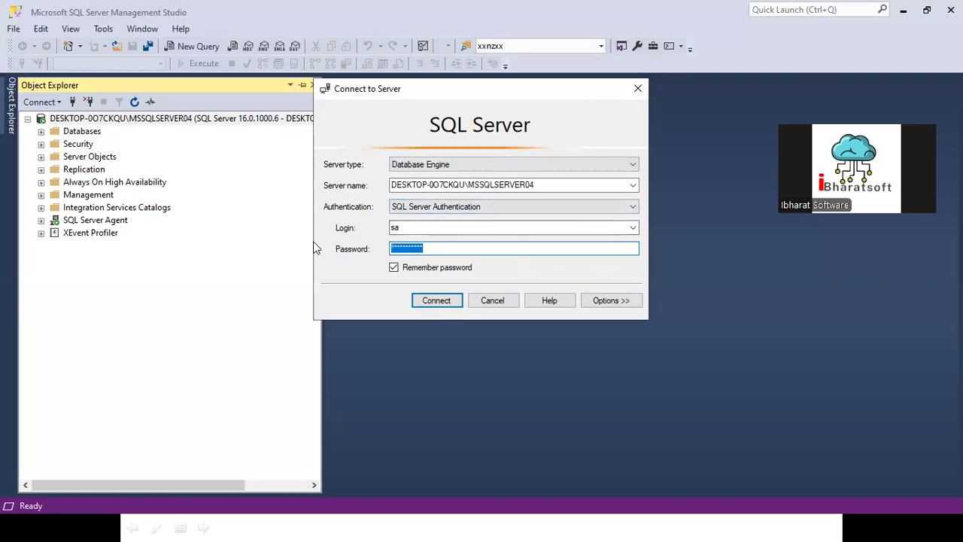
{"action": "left_click", "coordinate": [493, 300]}
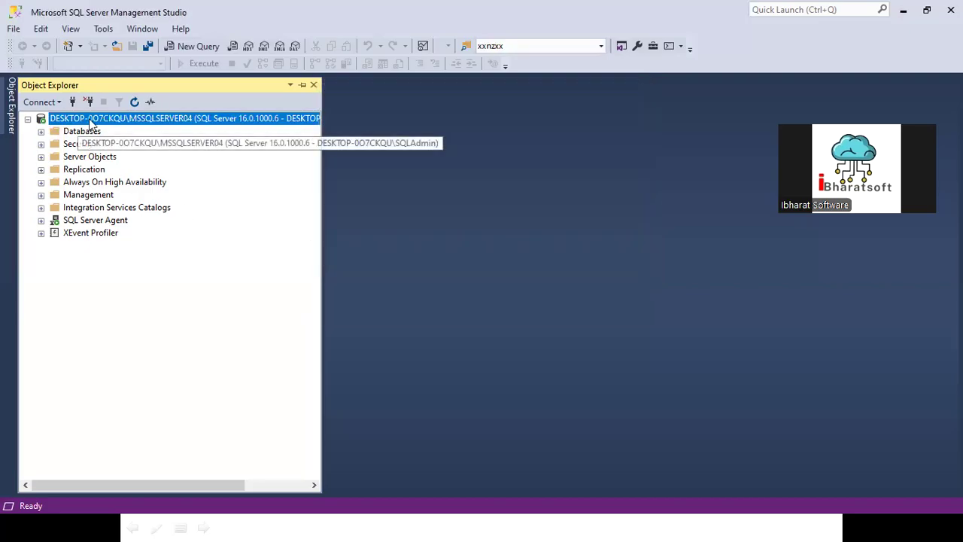
- Review the General, Database Settings, Connections and Security pages of the MSSQLSERVER04 server properties, and cancel the dialog
{"action": "right_click", "coordinate": [89, 118]}
{"action": "left_click", "coordinate": [128, 405]}
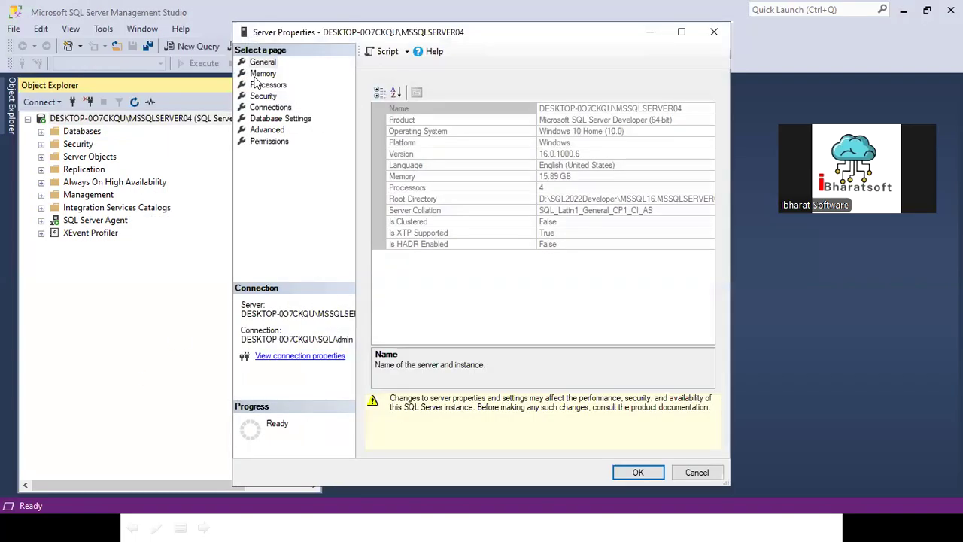
{"action": "left_click", "coordinate": [274, 119]}
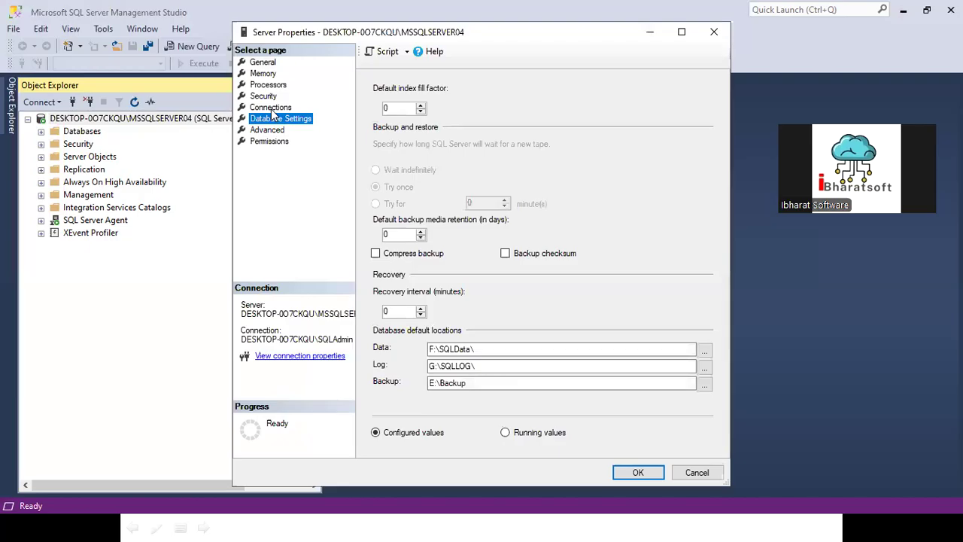
{"action": "left_click", "coordinate": [270, 108]}
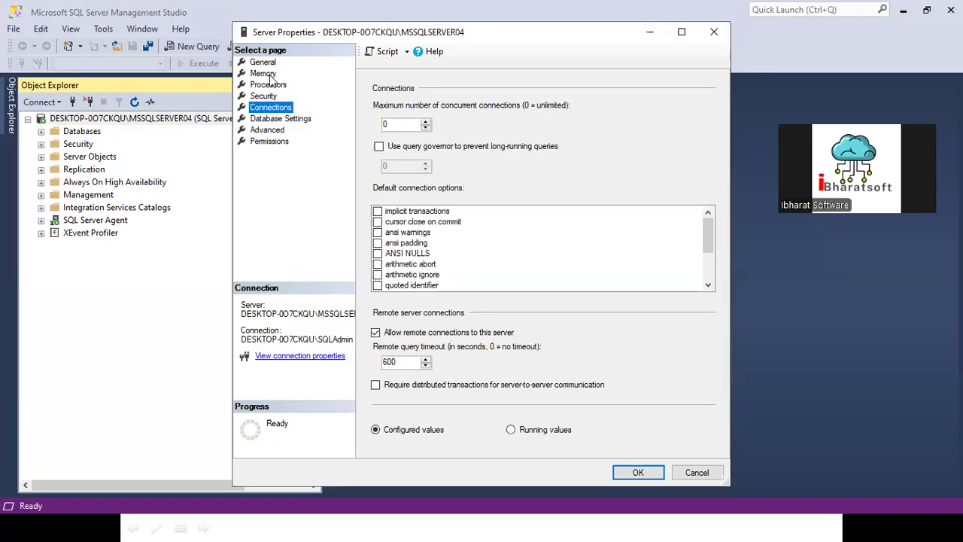
{"action": "left_click", "coordinate": [277, 96]}
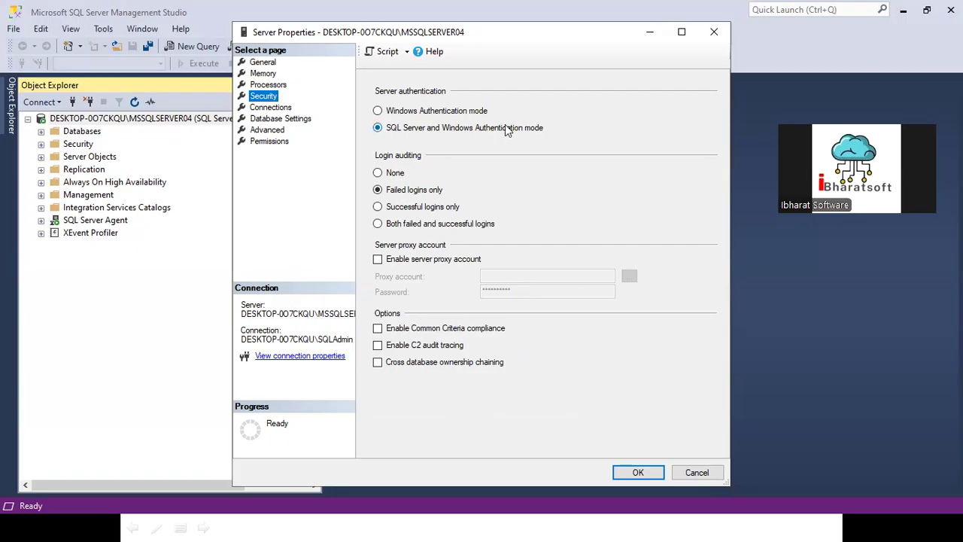
{"action": "left_click", "coordinate": [263, 64]}
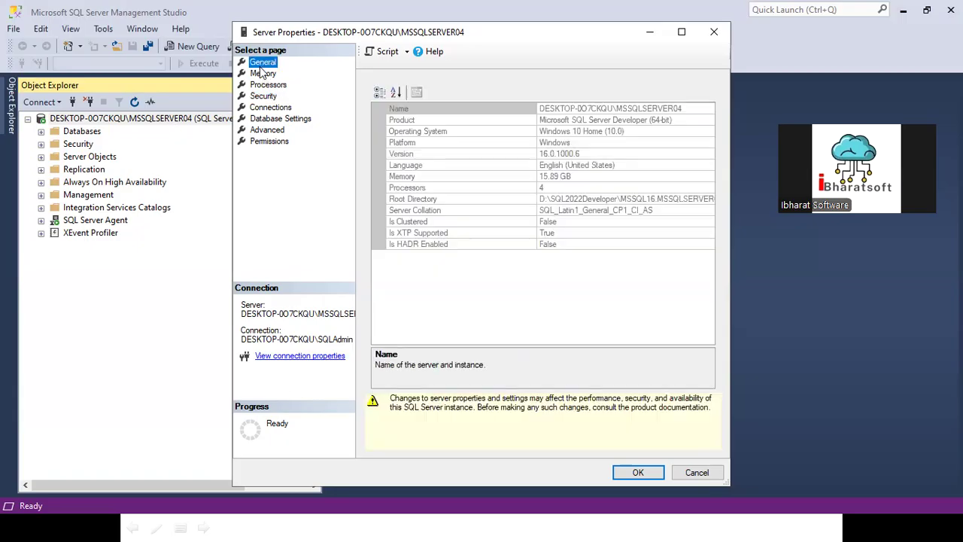
{"action": "left_click", "coordinate": [694, 472]}
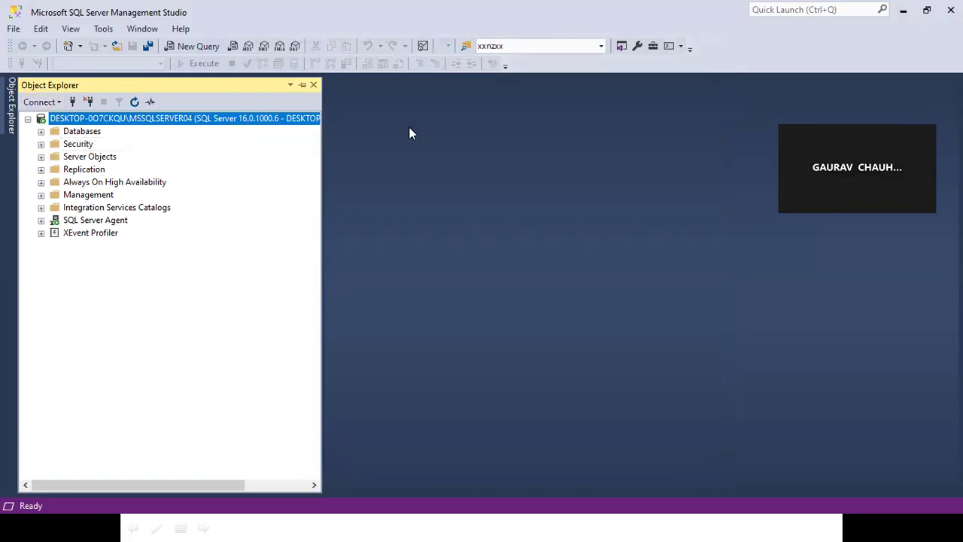
- Widen Object Explorer to read the full server name, check the Management Studio version information, and narrow Object Explorer again
{"action": "left_click_drag", "start_coordinate": [323, 203], "coordinate": [467, 185]}
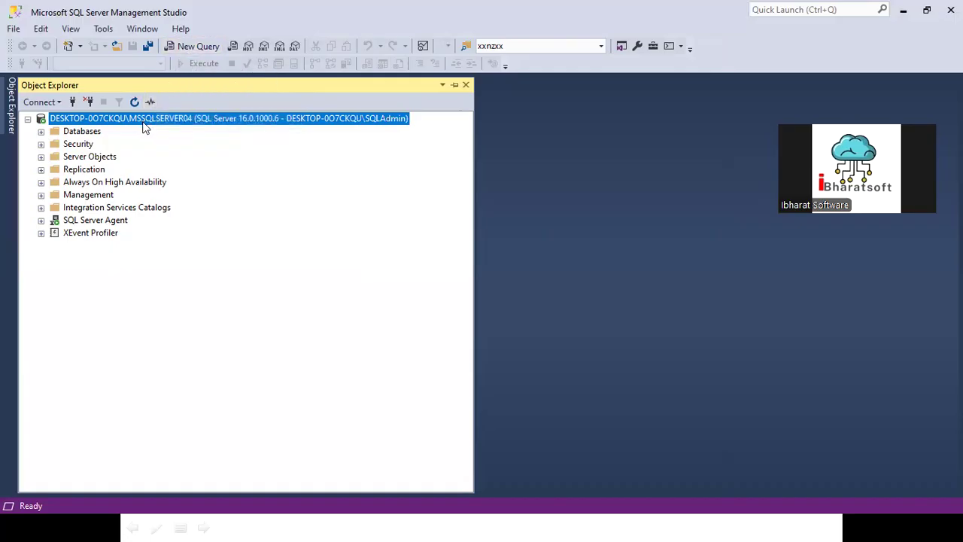
{"action": "left_click", "coordinate": [181, 28]}
{"action": "left_click", "coordinate": [206, 177]}
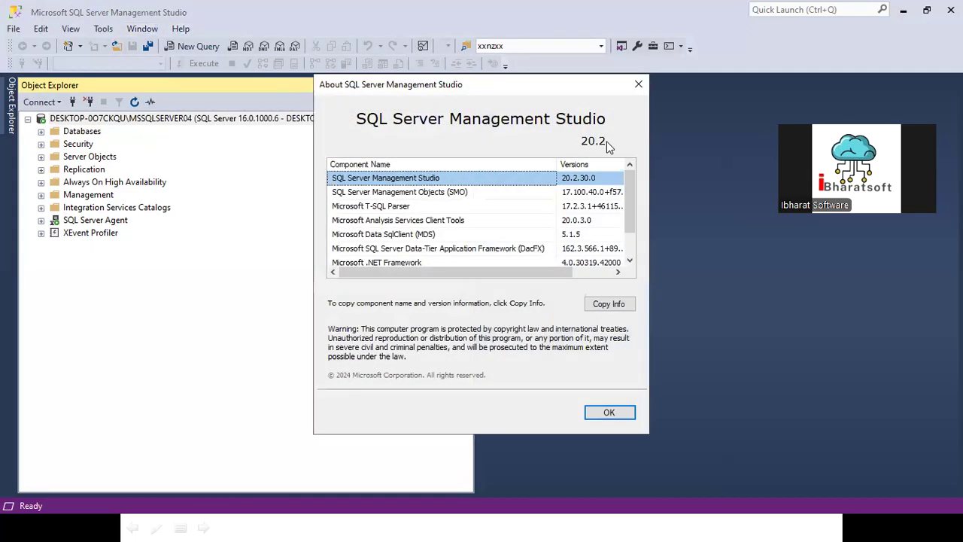
{"action": "left_click", "coordinate": [611, 412]}
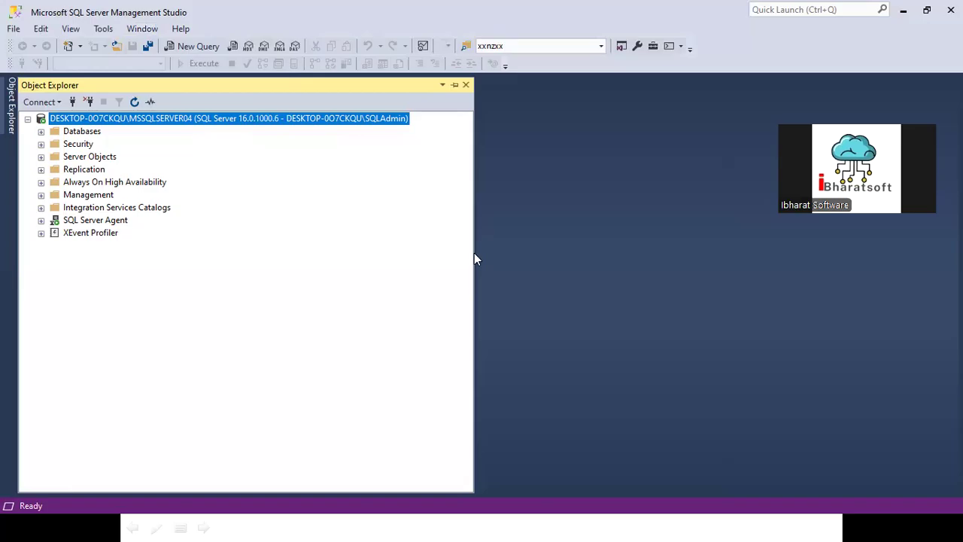
{"action": "left_click_drag", "start_coordinate": [474, 259], "coordinate": [341, 261]}
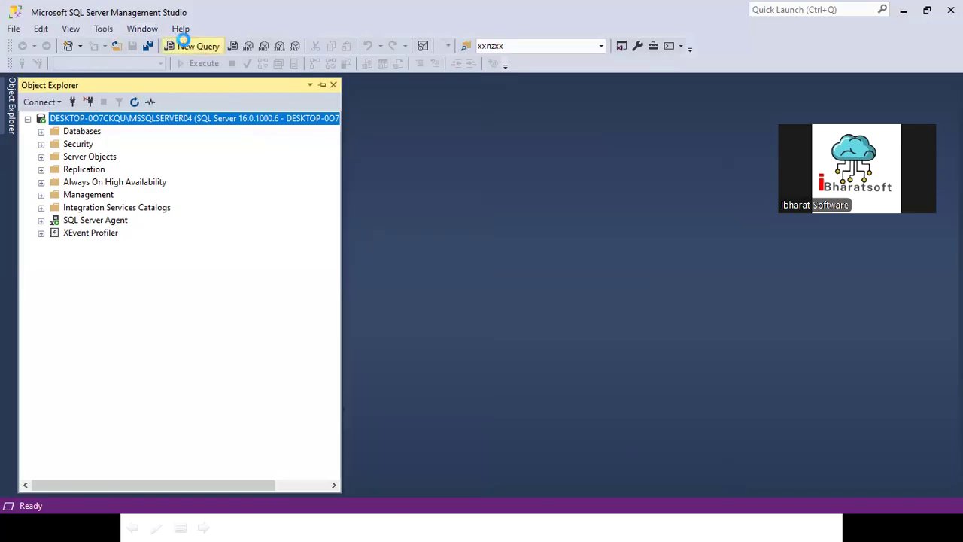
- Create a new query on the MSSQLSERVER04 connection and pin a narrowed Object Explorer beside the editor
{"action": "left_click", "coordinate": [187, 46]}
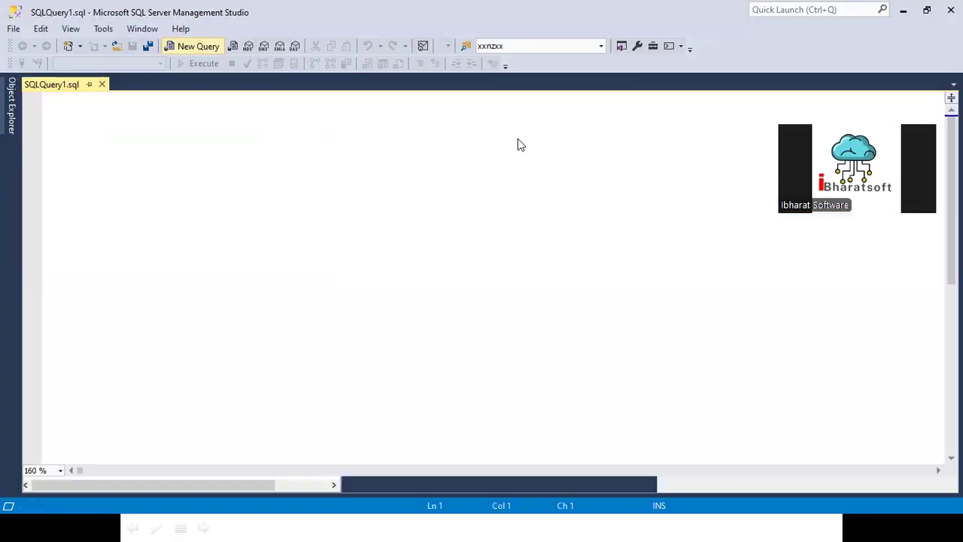
{"action": "left_click", "coordinate": [11, 94]}
{"action": "left_click", "coordinate": [312, 85]}
{"action": "left_click_drag", "start_coordinate": [335, 157], "coordinate": [197, 174]}
{"action": "left_click", "coordinate": [307, 125]}
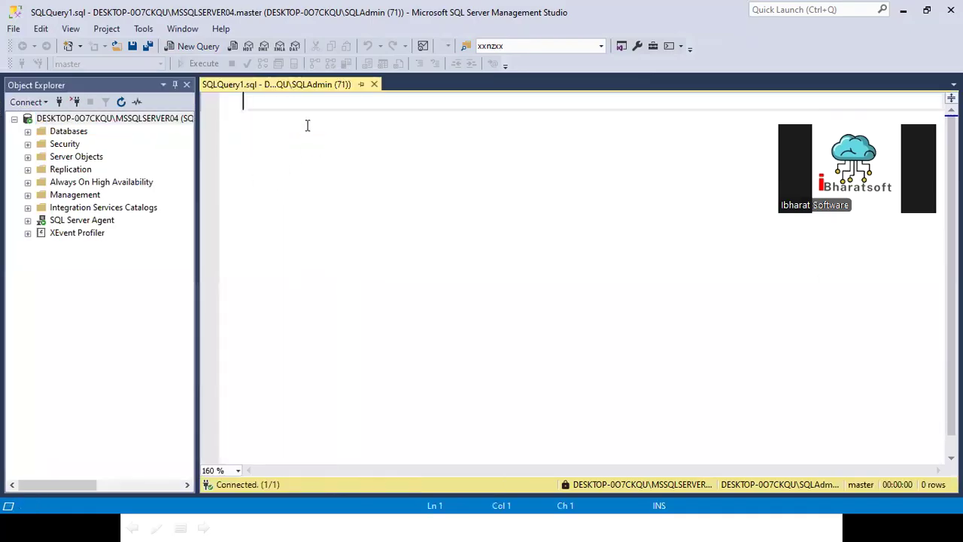
{"action": "type", "text": "selec"}
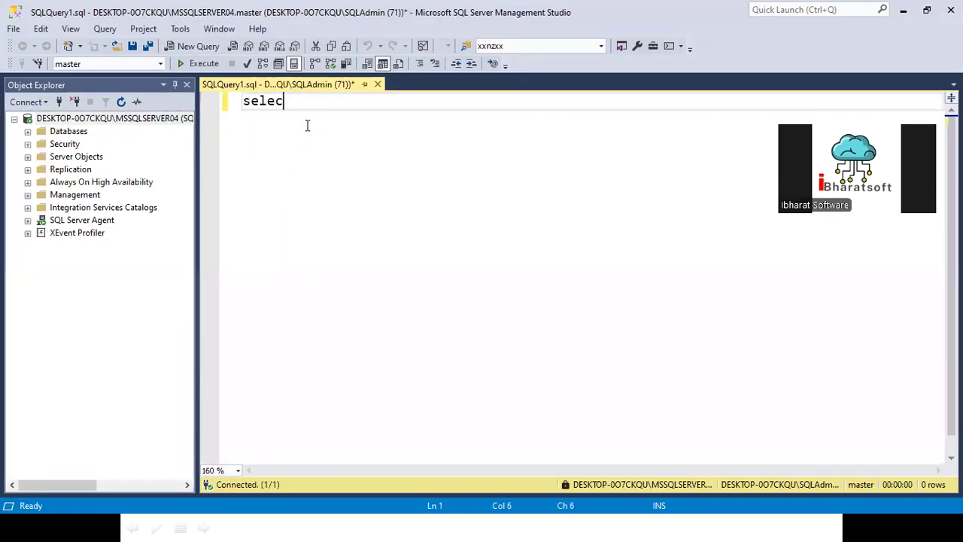
{"action": "type", "text": "t @@"}
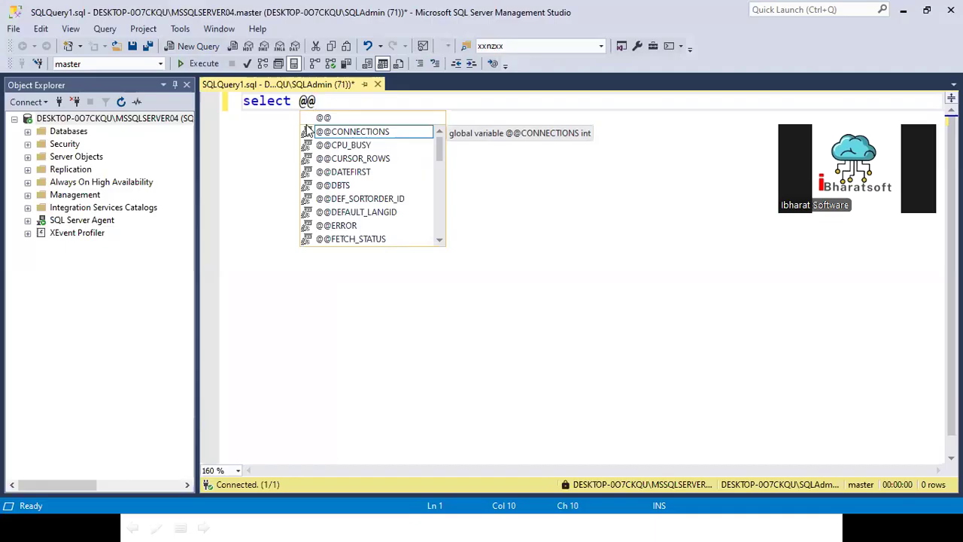
{"action": "type", "text": "server"}
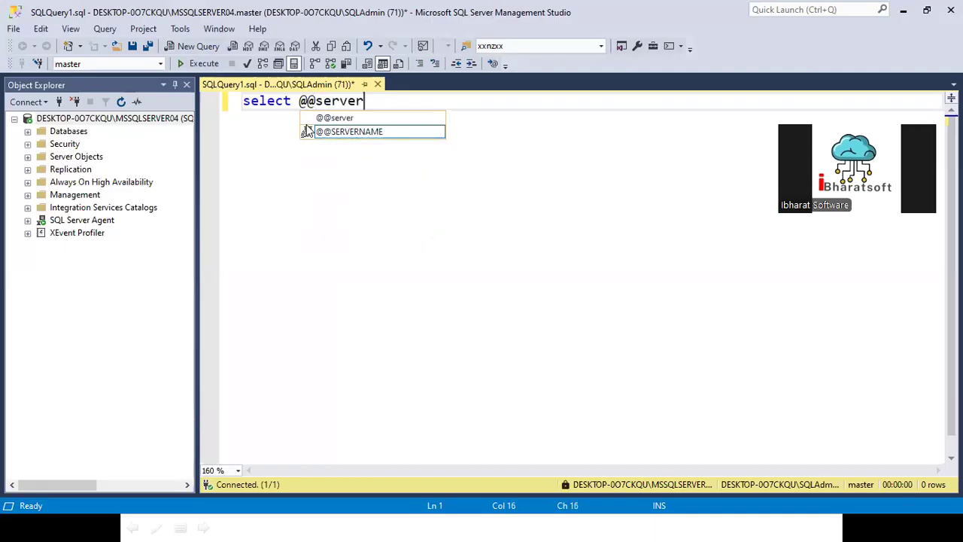
{"action": "double_click", "coordinate": [386, 134]}
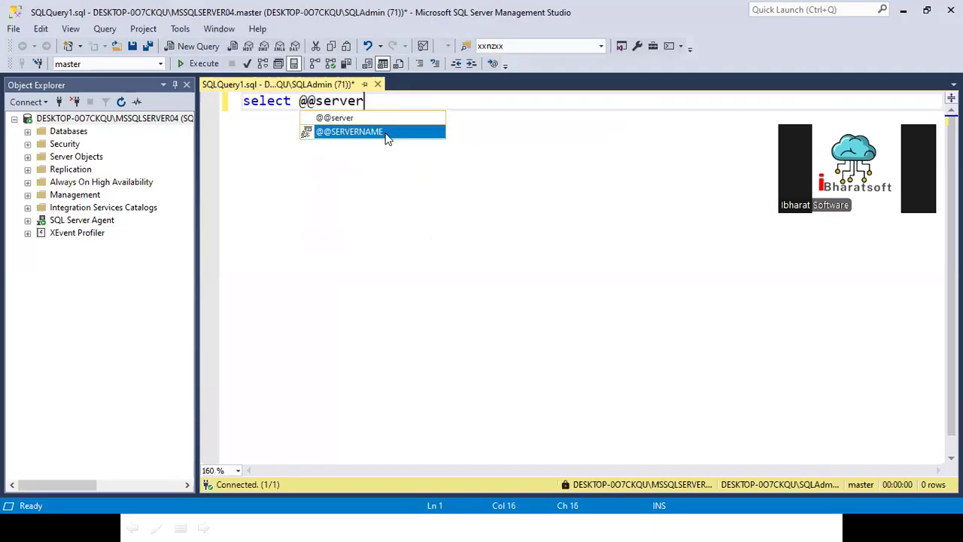
{"action": "left_click", "coordinate": [200, 64]}
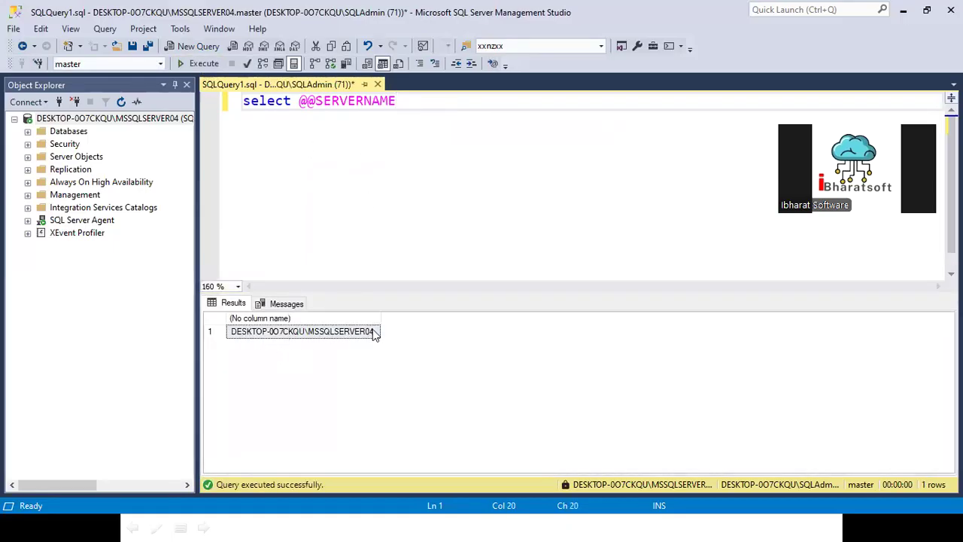
{"action": "key", "text": "Return"}
{"action": "key", "text": "Return"}
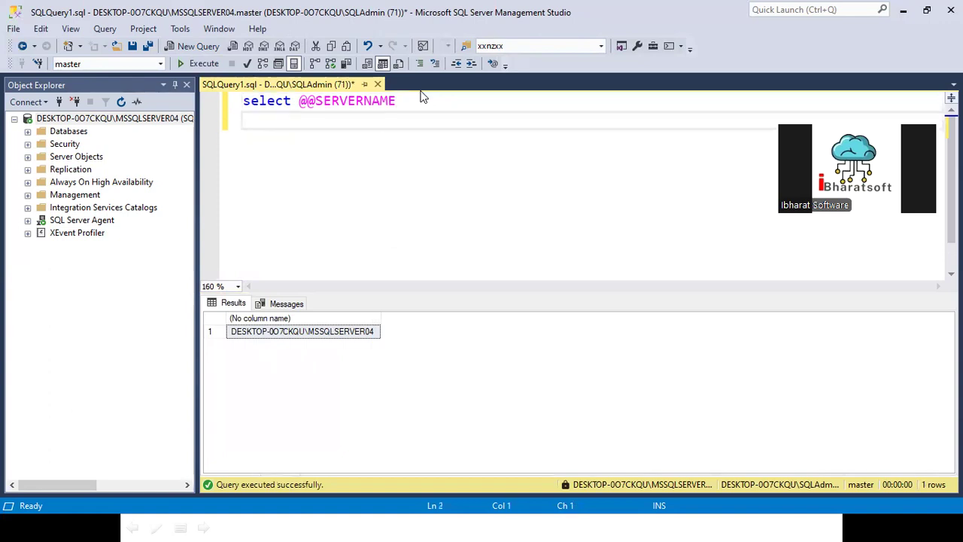
{"action": "type", "text": "select"}
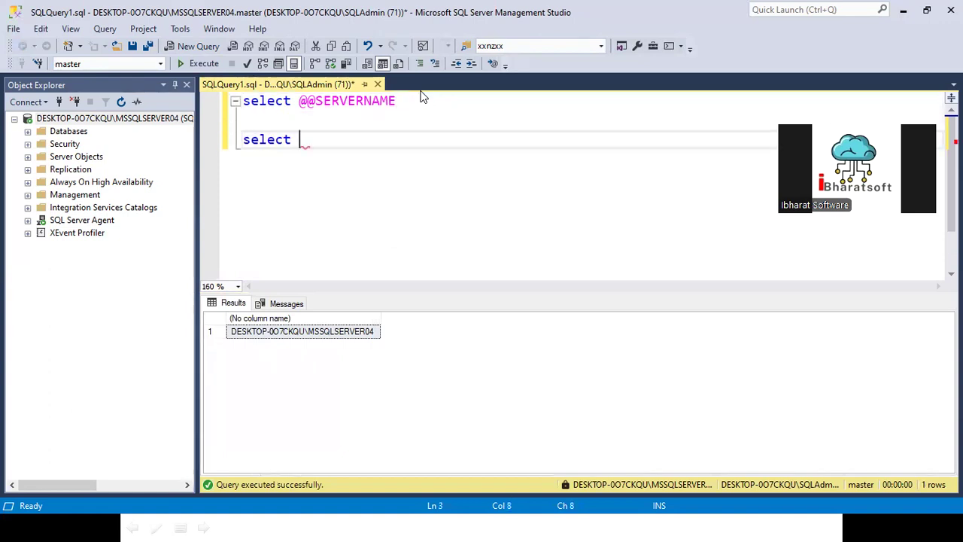
{"action": "type", "text": " @@ver"}
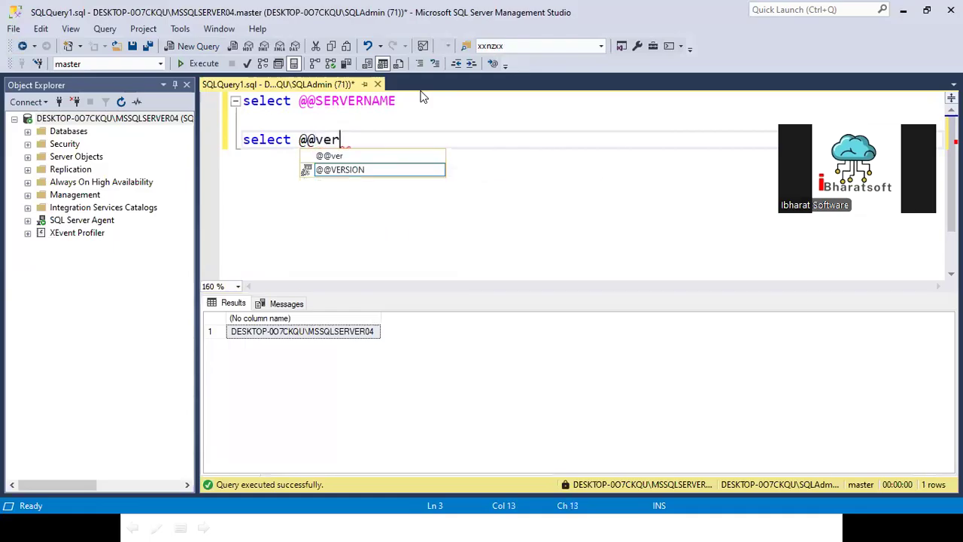
{"action": "double_click", "coordinate": [342, 169]}
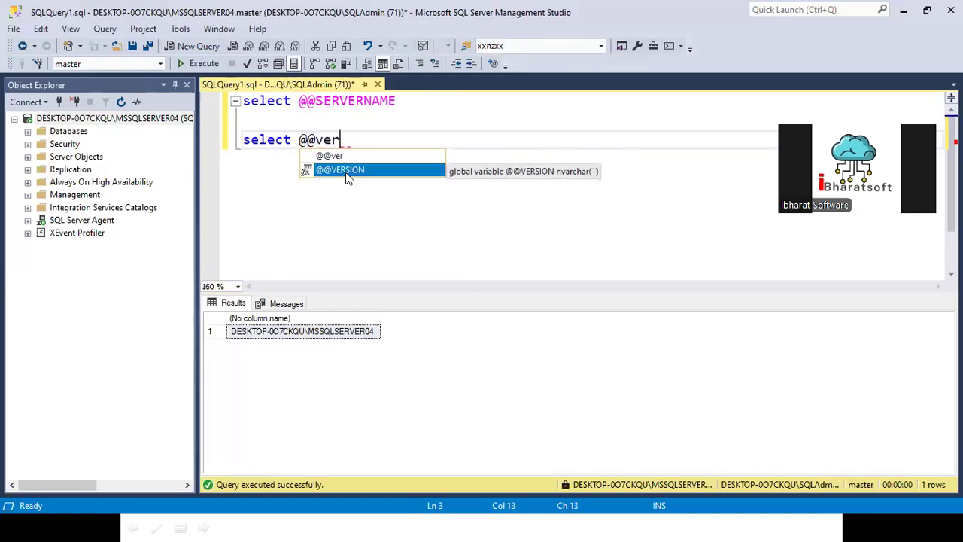
{"action": "left_click_drag", "start_coordinate": [392, 139], "coordinate": [179, 140]}
{"action": "left_click", "coordinate": [186, 67]}
{"action": "double_click", "coordinate": [417, 323]}
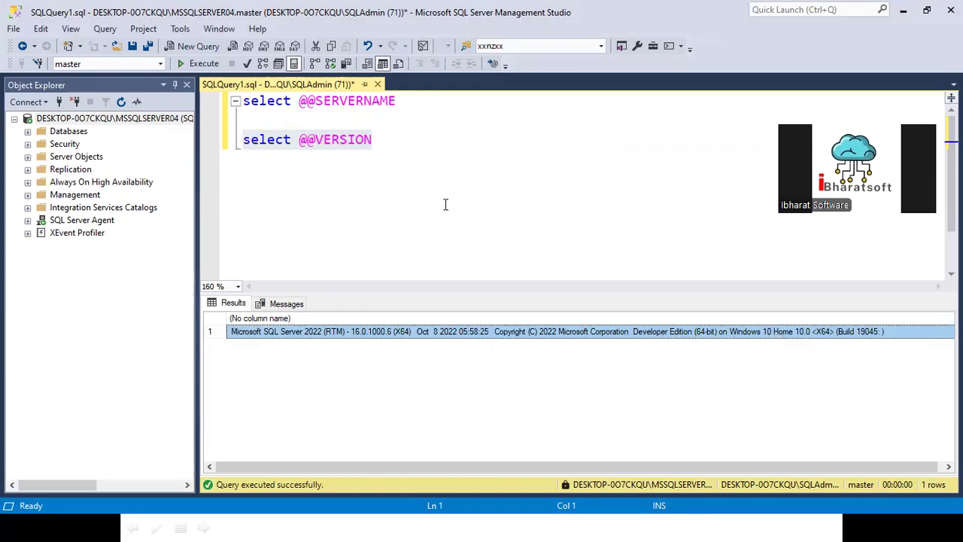
- Remove the blank line between the two select statements and execute both statements together
{"action": "left_click", "coordinate": [406, 140]}
{"action": "left_click", "coordinate": [365, 122]}
{"action": "key", "text": "Delete"}
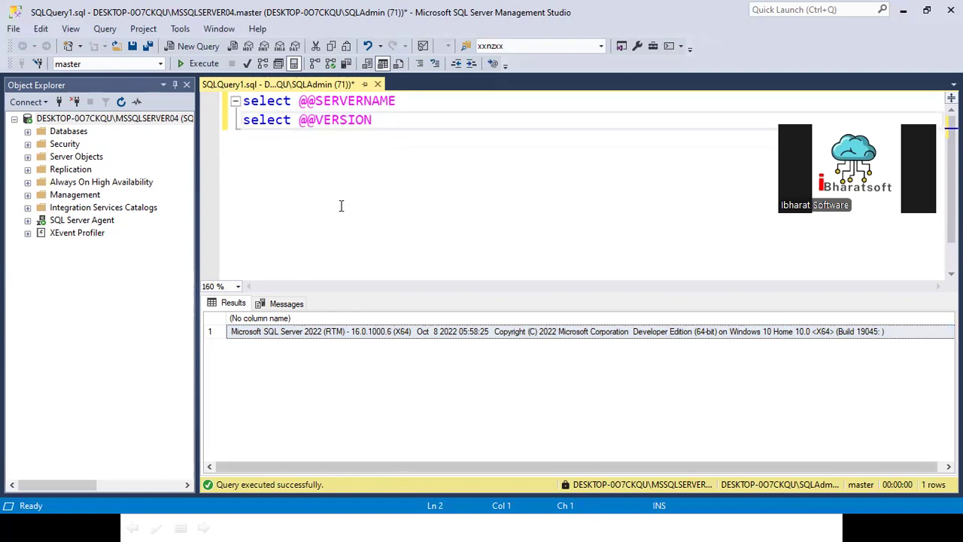
{"action": "left_click_drag", "start_coordinate": [399, 130], "coordinate": [231, 100]}
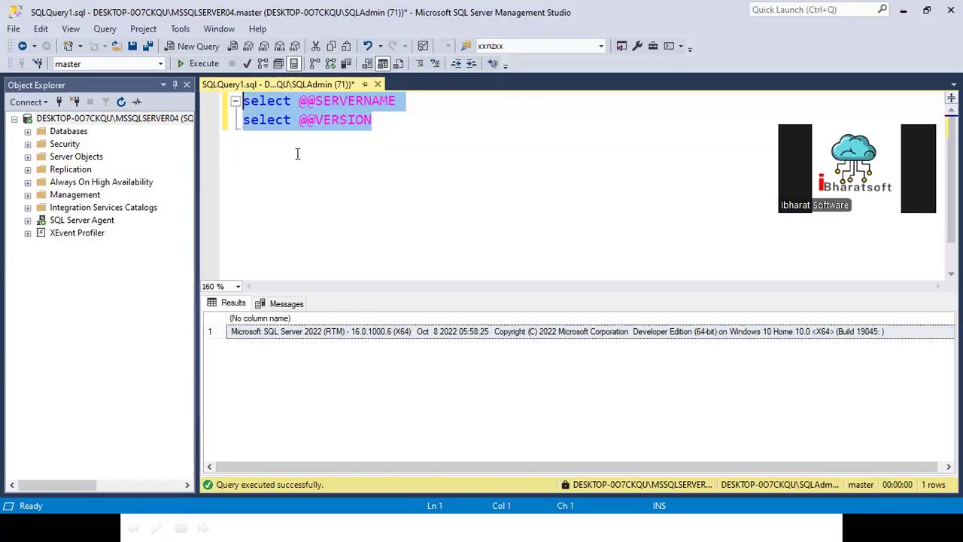
{"action": "left_click", "coordinate": [192, 60]}
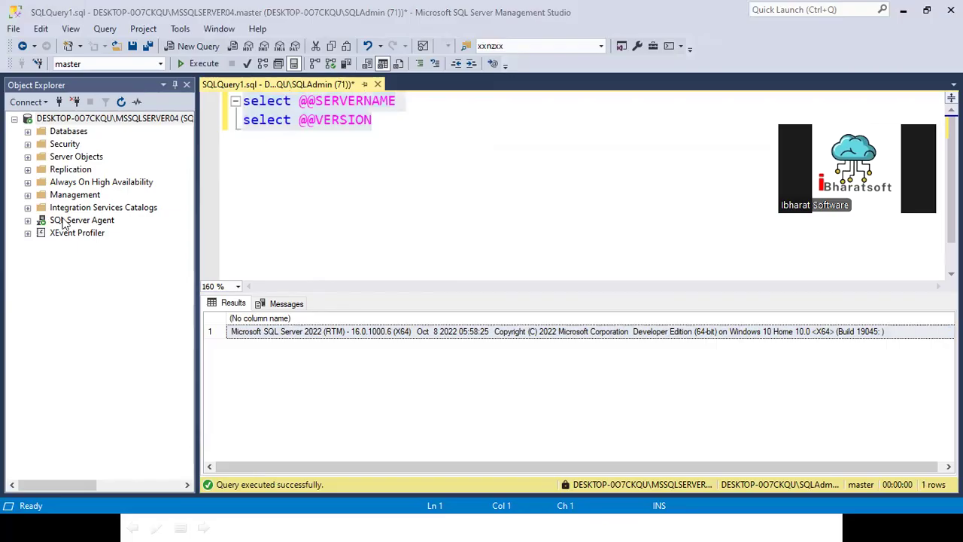
{"action": "left_click_drag", "start_coordinate": [555, 471], "coordinate": [718, 496]}
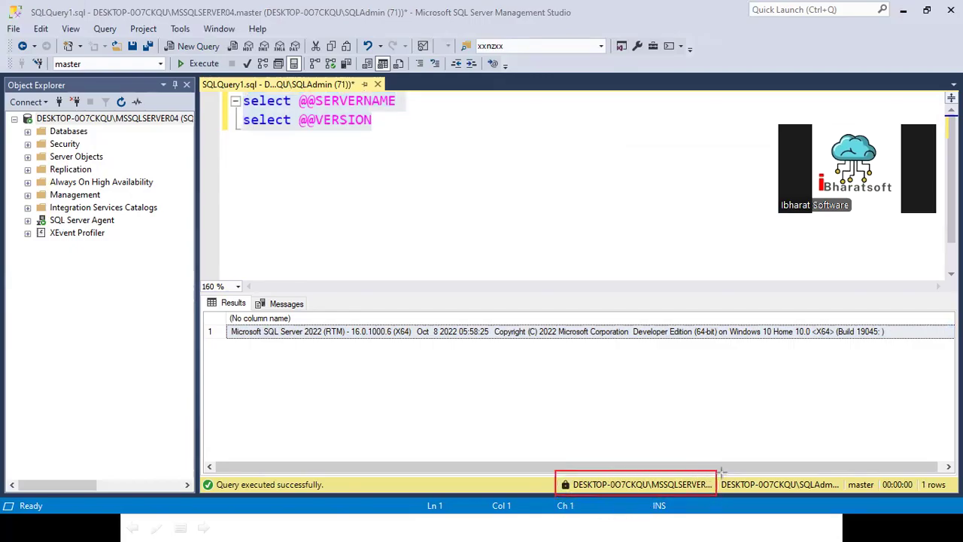
{"action": "left_click_drag", "start_coordinate": [720, 471], "coordinate": [888, 493]}
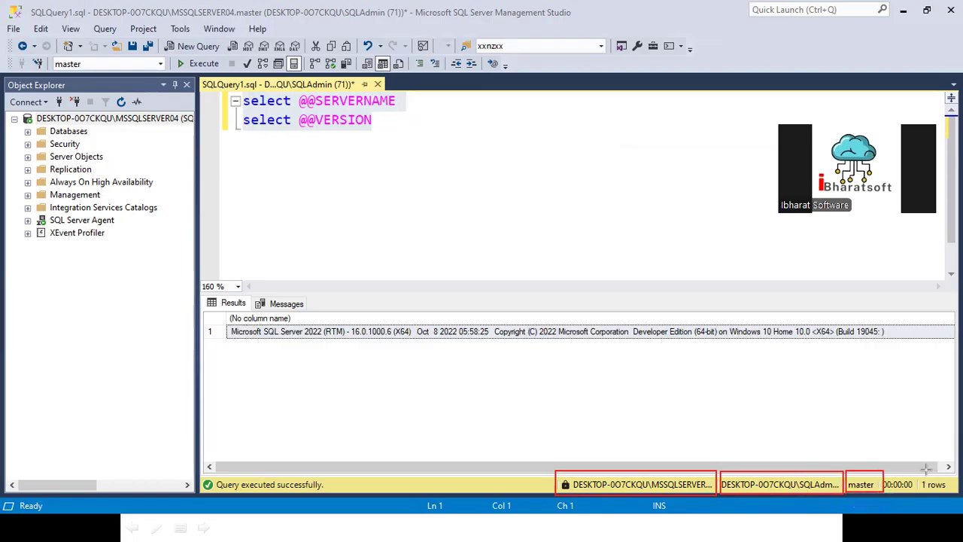
{"action": "left_click_drag", "start_coordinate": [916, 472], "coordinate": [958, 494]}
{"action": "left_click_drag", "start_coordinate": [884, 476], "coordinate": [917, 493]}
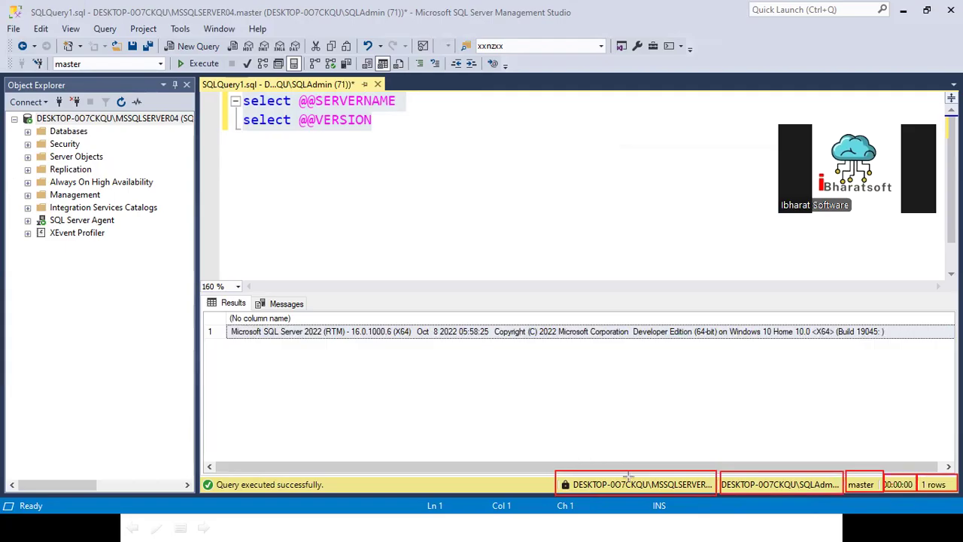
{"action": "left_click_drag", "start_coordinate": [542, 457], "coordinate": [961, 504]}
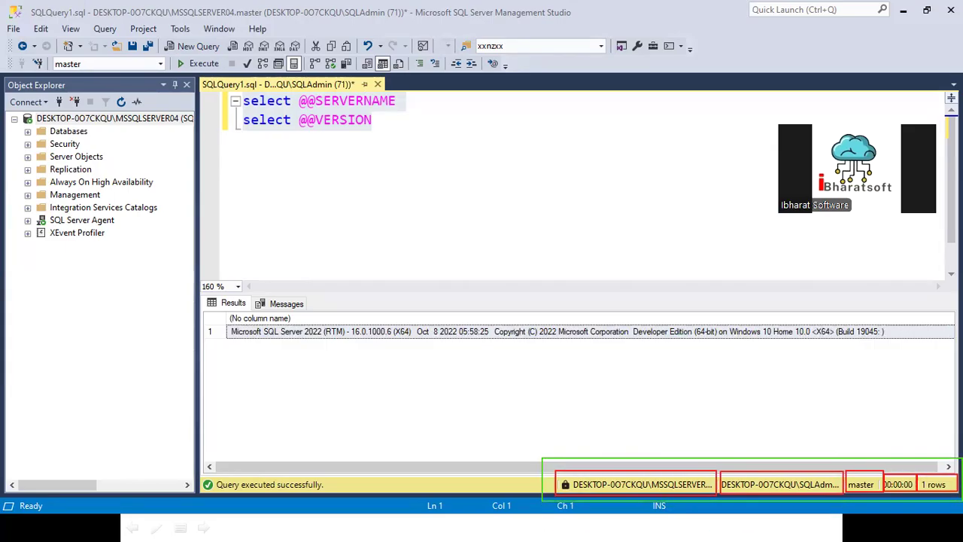
- Expand the Databases folder and the server's Security Logins, and examine the sqlloginac and SQLAdmin logins in a widened Object Explorer
{"action": "left_click", "coordinate": [29, 132]}
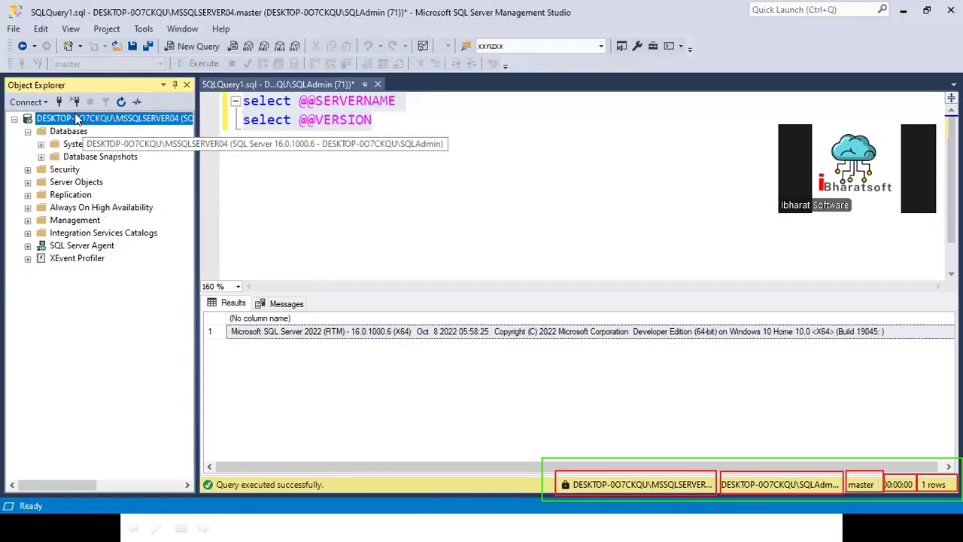
{"action": "left_click", "coordinate": [32, 173]}
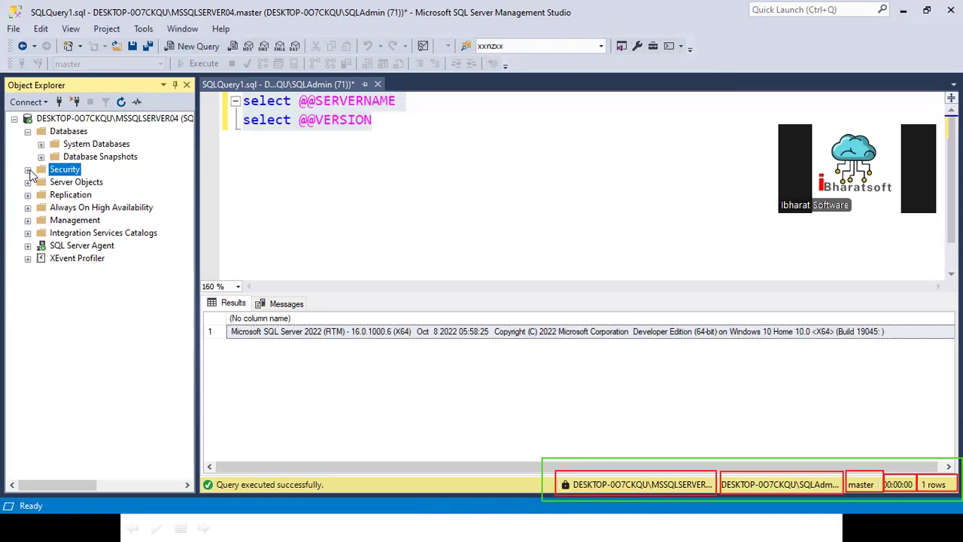
{"action": "left_click", "coordinate": [28, 170]}
{"action": "left_click", "coordinate": [40, 182]}
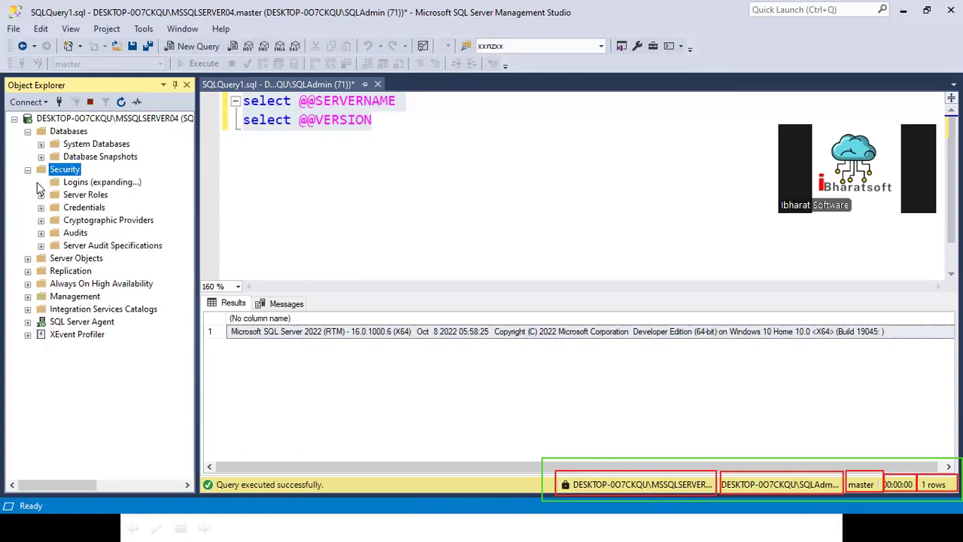
{"action": "left_click_drag", "start_coordinate": [196, 197], "coordinate": [424, 216]}
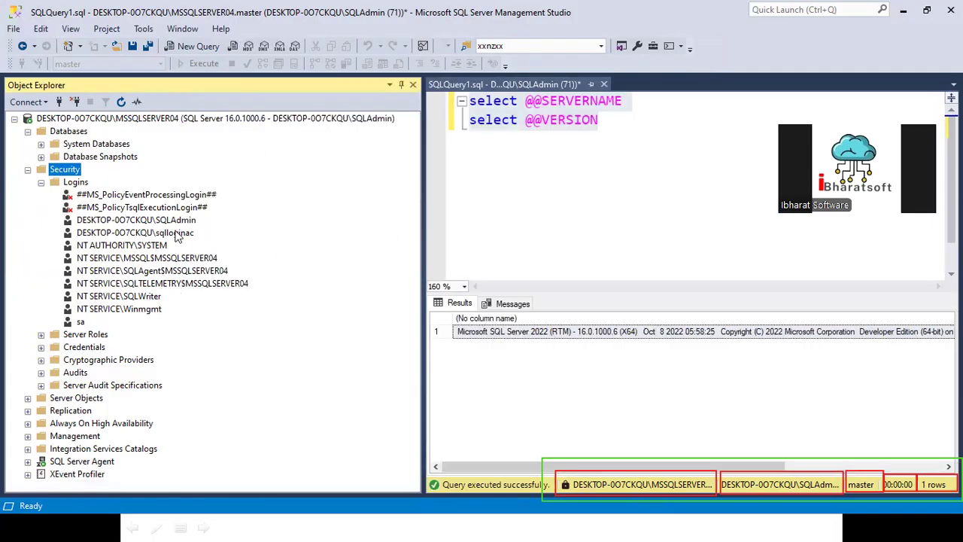
{"action": "left_click", "coordinate": [175, 235]}
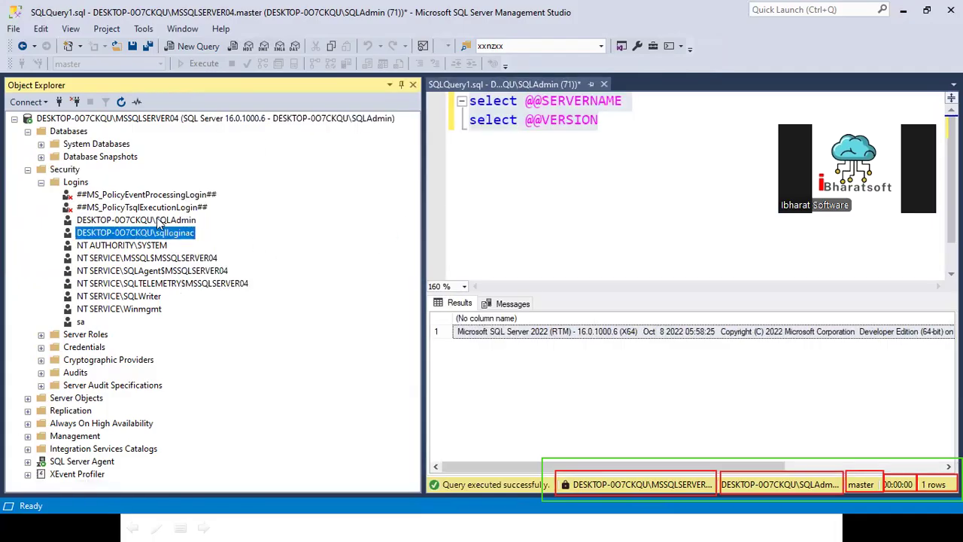
{"action": "left_click", "coordinate": [159, 221]}
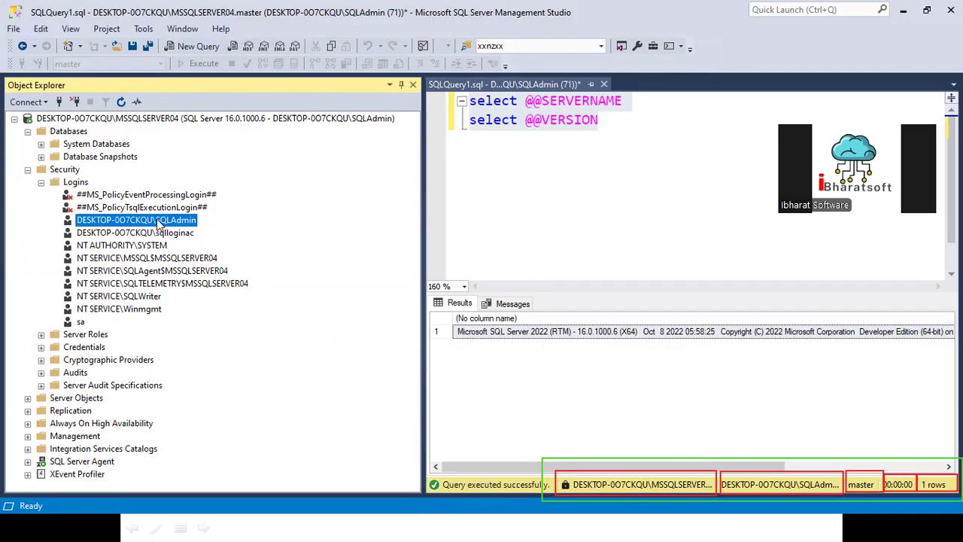
- Set the sa login's status to Disabled in its properties, script that change to a new query window, and cancel the properties dialog
{"action": "right_click", "coordinate": [83, 322]}
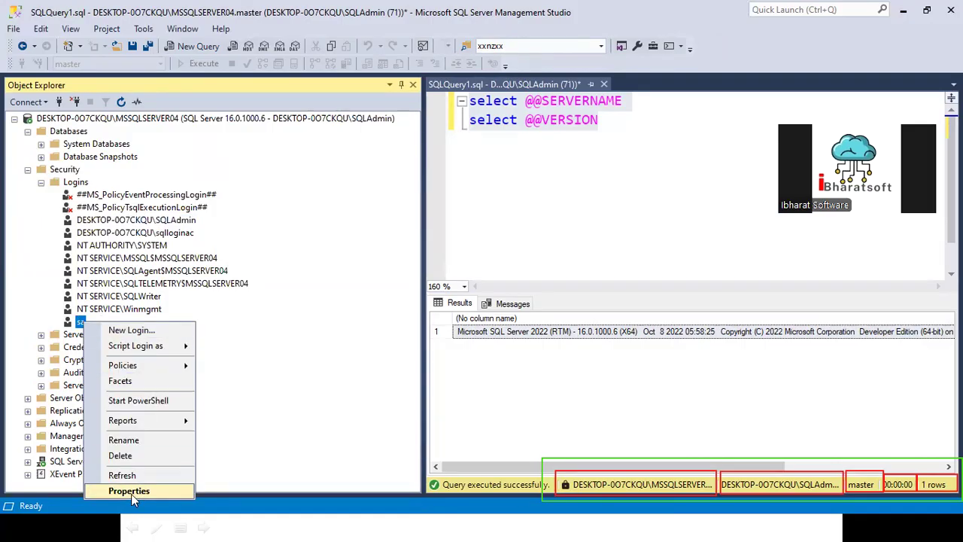
{"action": "left_click", "coordinate": [130, 493]}
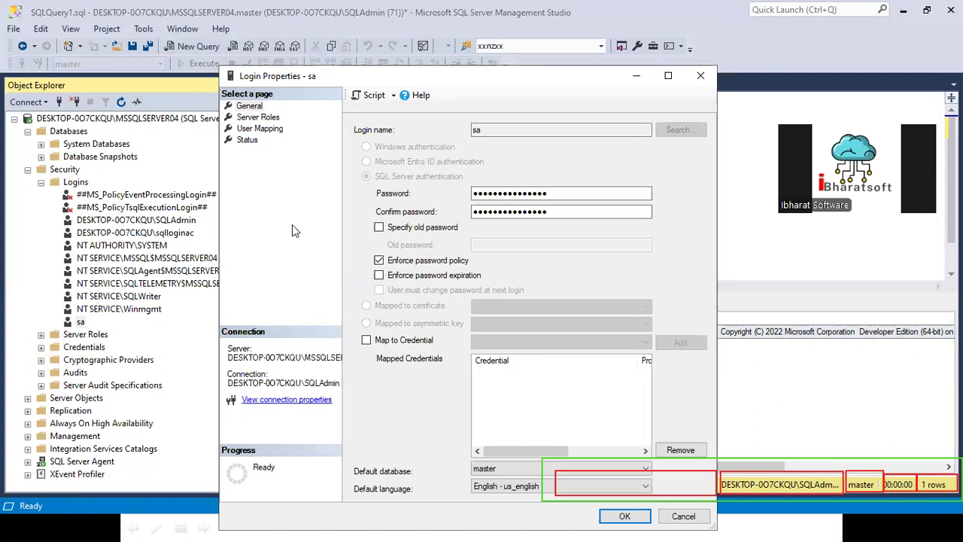
{"action": "left_click", "coordinate": [248, 140]}
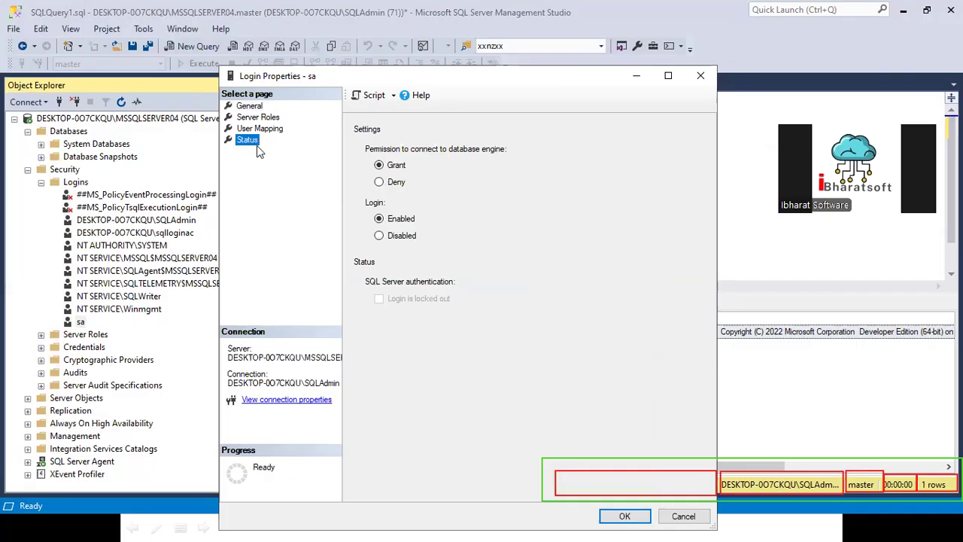
{"action": "left_click", "coordinate": [380, 236]}
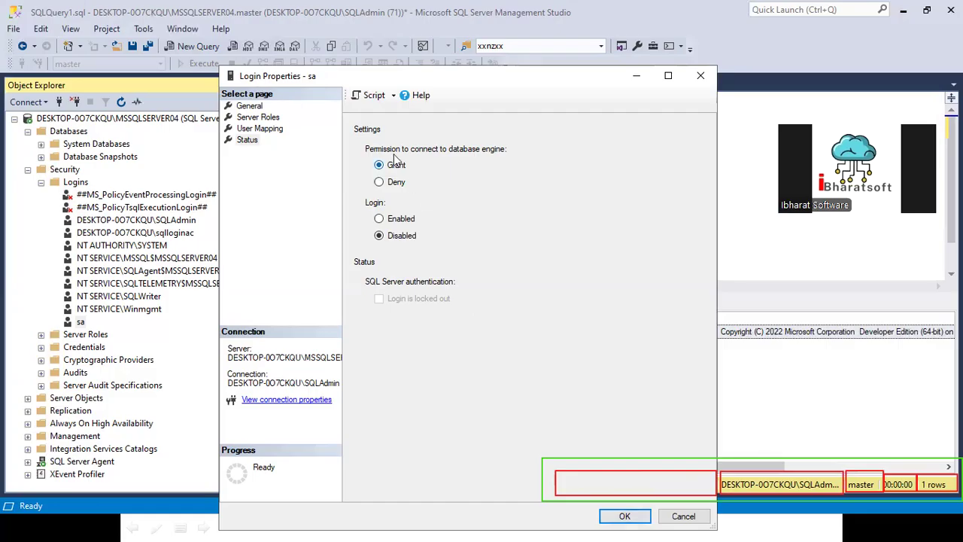
{"action": "left_click", "coordinate": [374, 97]}
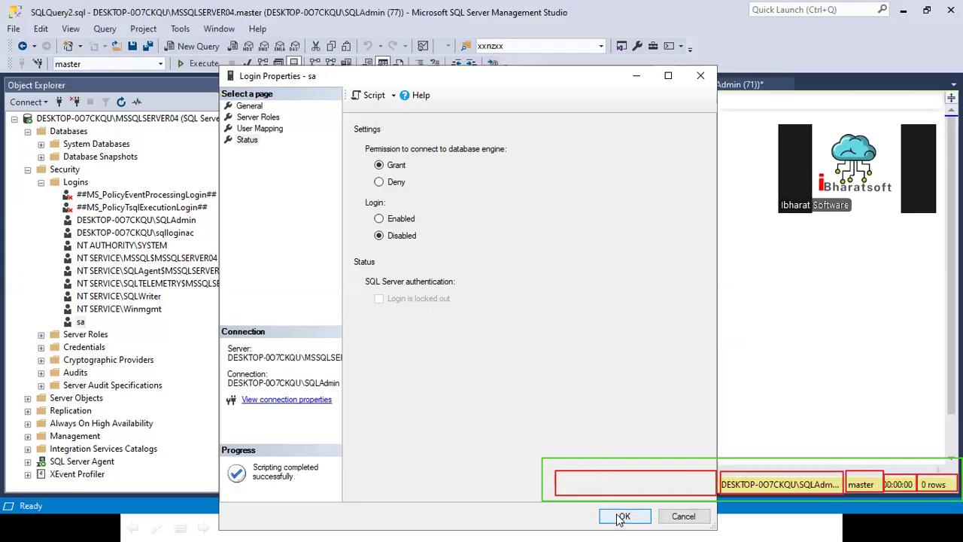
{"action": "left_click", "coordinate": [682, 516]}
- Review and execute the whole ALTER LOGIN [sa] DISABLE script, and refresh the Logins folder
{"action": "left_click_drag", "start_coordinate": [471, 101], "coordinate": [542, 100]}
{"action": "left_click", "coordinate": [566, 101]}
{"action": "left_click_drag", "start_coordinate": [607, 101], "coordinate": [662, 101]}
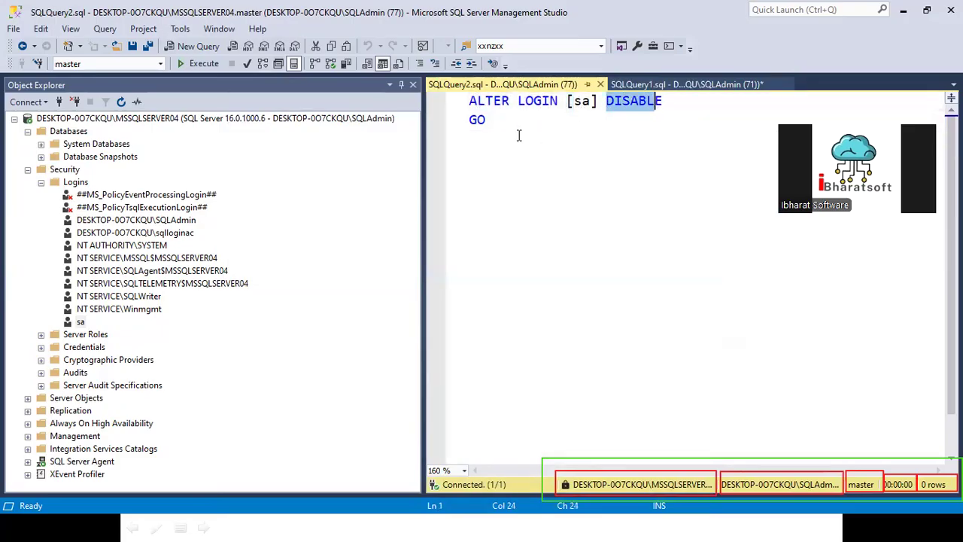
{"action": "left_click", "coordinate": [76, 182]}
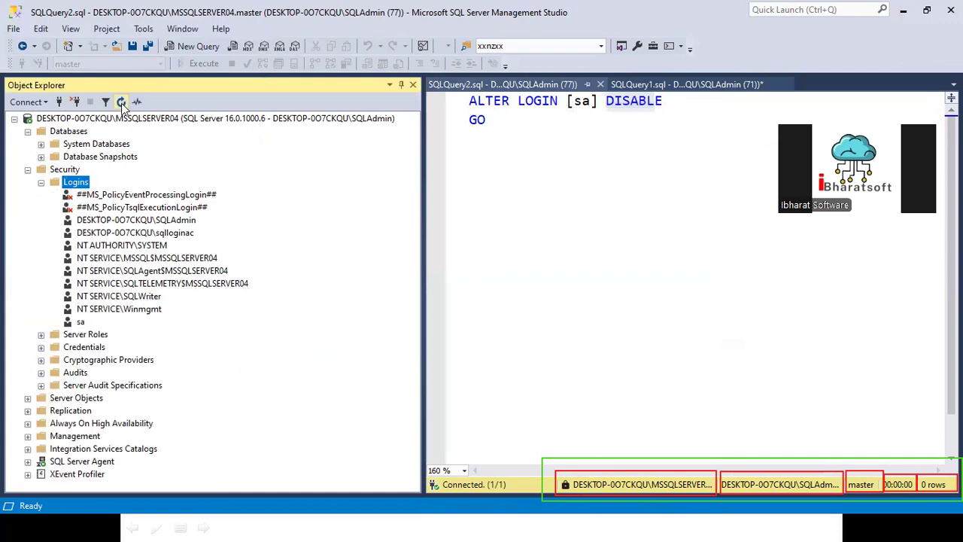
{"action": "left_click", "coordinate": [531, 145]}
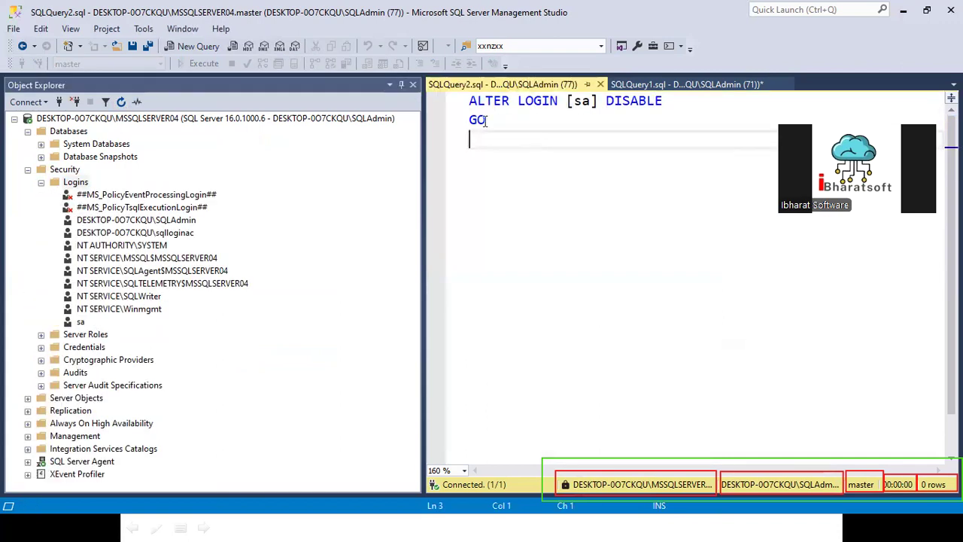
{"action": "key", "text": "ctrl+a"}
{"action": "left_click", "coordinate": [199, 63]}
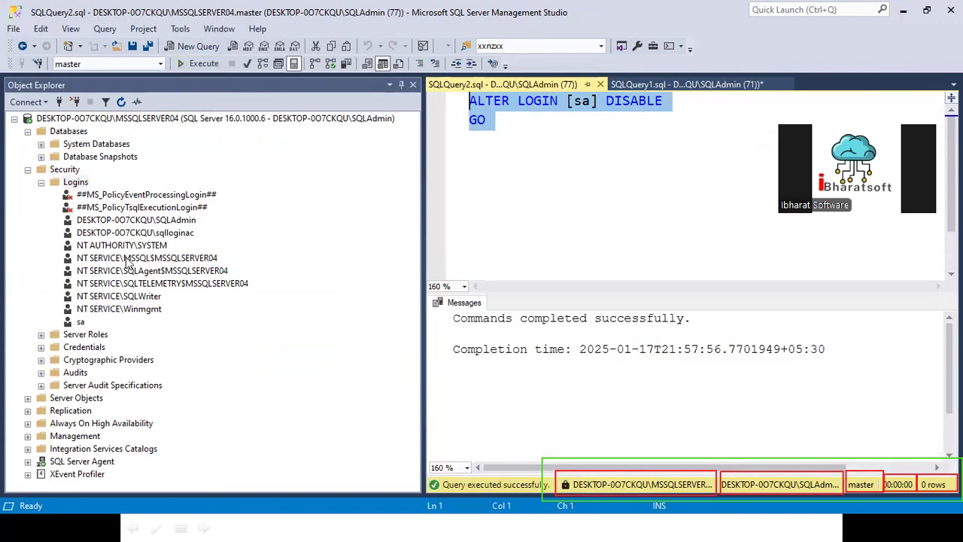
{"action": "left_click", "coordinate": [72, 183]}
{"action": "left_click", "coordinate": [121, 102]}
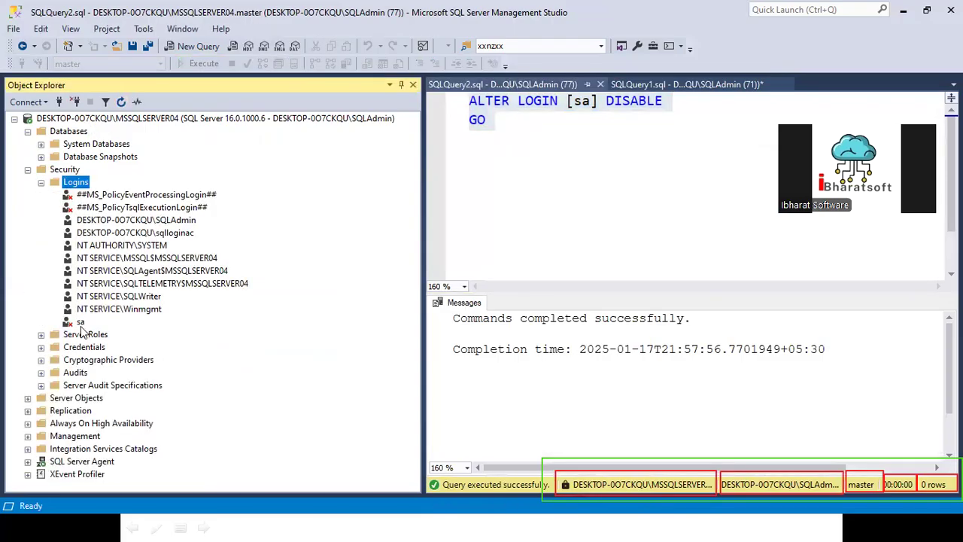
- Replace [sa] in the ALTER LOGIN statement with [NT AUTHORITY\SYSTEM]
{"action": "left_click", "coordinate": [108, 246]}
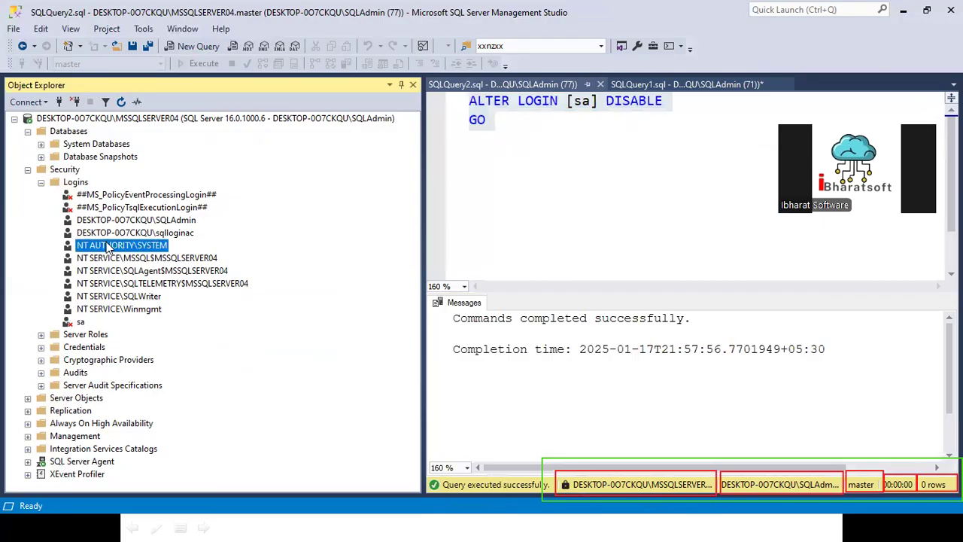
{"action": "left_click", "coordinate": [134, 310]}
{"action": "left_click_drag", "start_coordinate": [132, 311], "coordinate": [566, 101]}
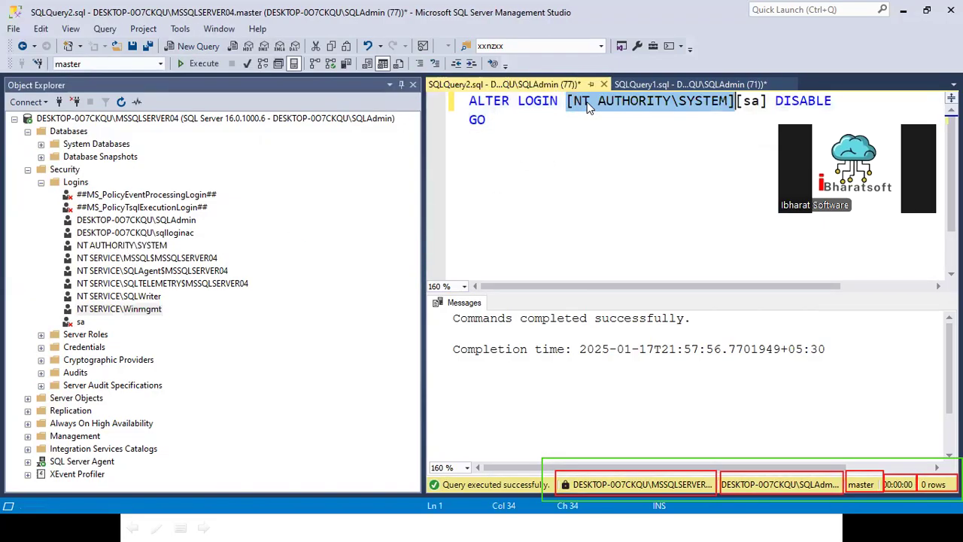
{"action": "left_click", "coordinate": [739, 101]}
{"action": "left_click_drag", "start_coordinate": [739, 101], "coordinate": [768, 101]}
{"action": "key", "text": "Delete"}
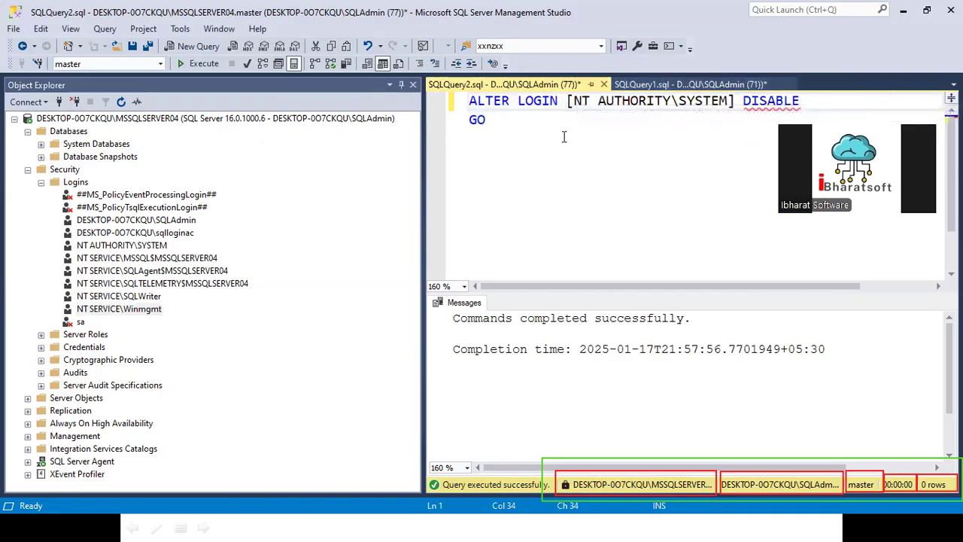
- Execute the script that disables the NT AUTHORITY\SYSTEM login and refresh the Logins folder
{"action": "left_click_drag", "start_coordinate": [489, 120], "coordinate": [445, 104]}
{"action": "left_click", "coordinate": [190, 63]}
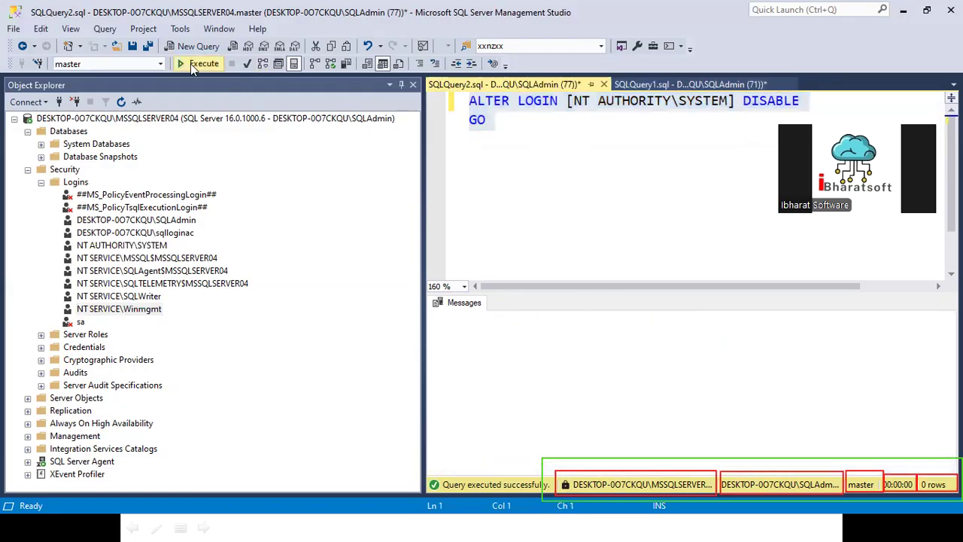
{"action": "left_click", "coordinate": [76, 183]}
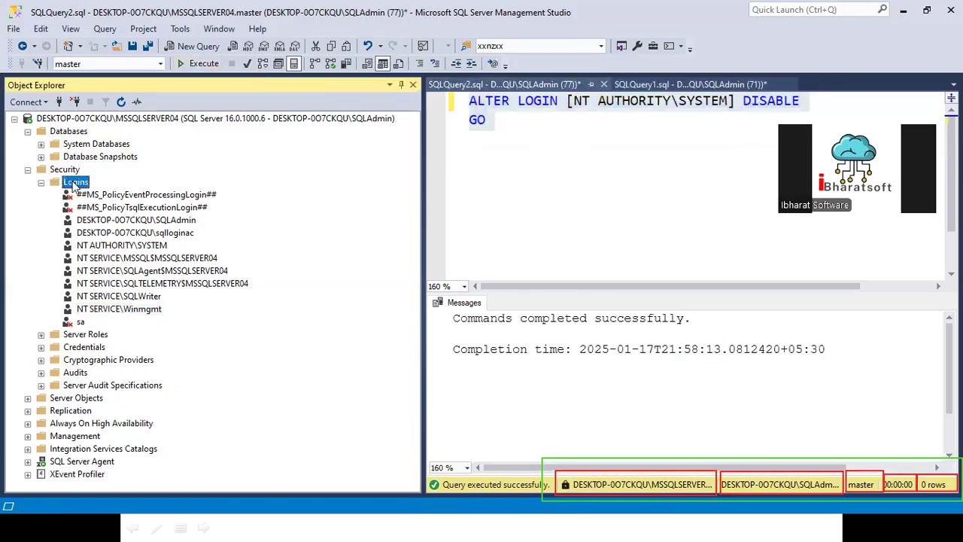
- Disable the NT SERVICE\MSSQL$MSSQLSERVER04 login in its status properties and apply the change
{"action": "right_click", "coordinate": [113, 260]}
{"action": "left_click", "coordinate": [158, 428]}
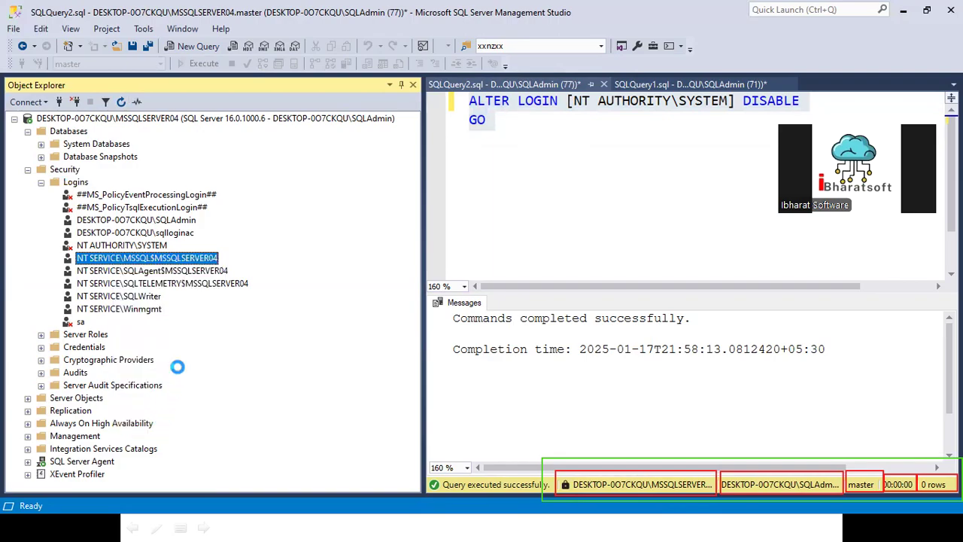
{"action": "left_click", "coordinate": [258, 108]}
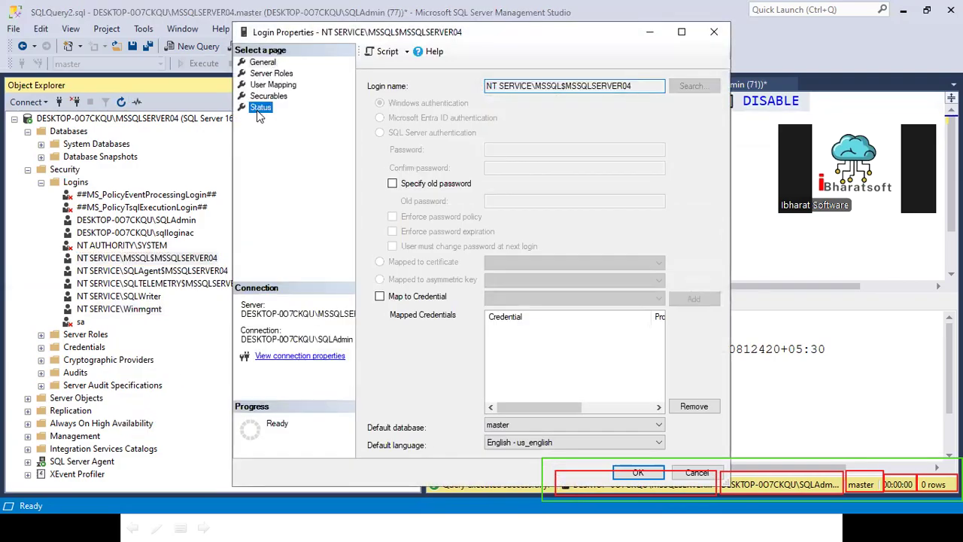
{"action": "left_click", "coordinate": [407, 192]}
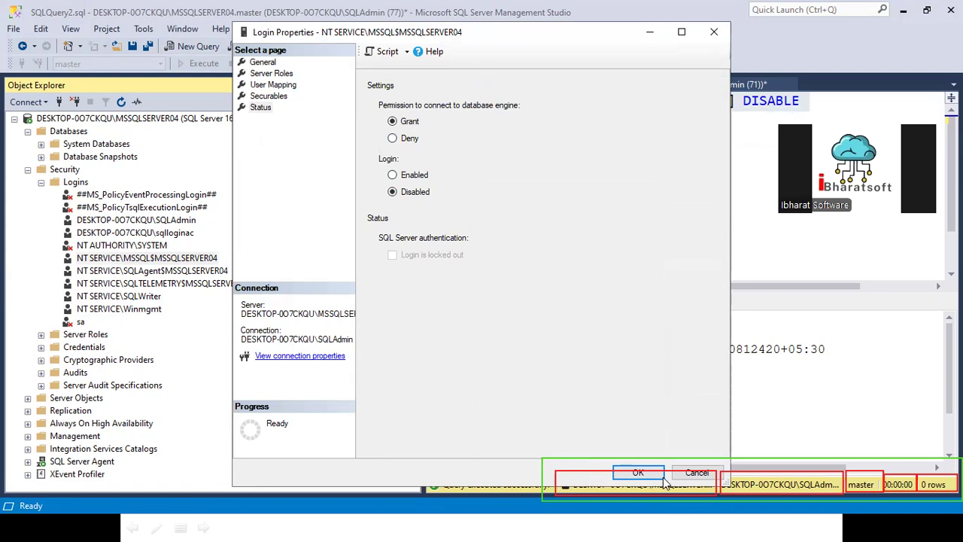
{"action": "left_click", "coordinate": [638, 472]}
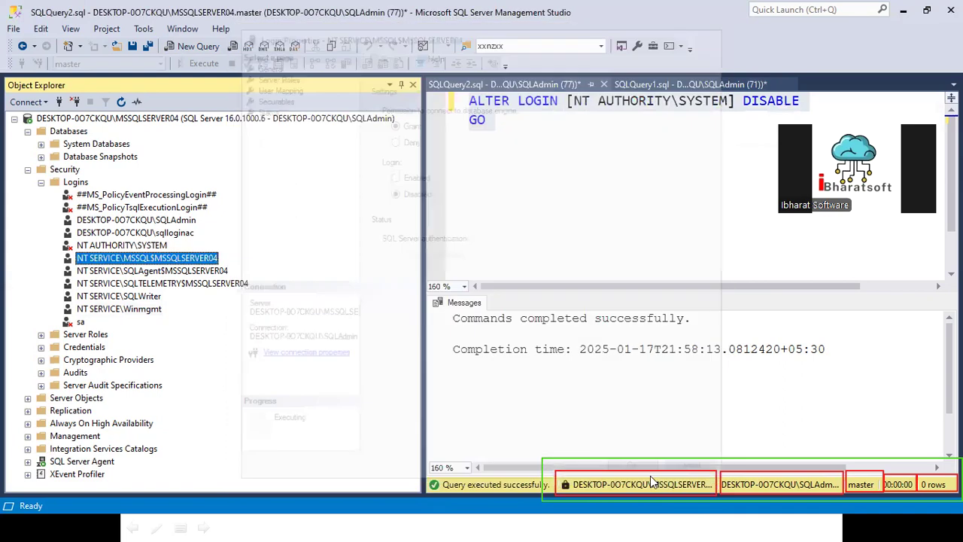
- Disable the NT SERVICE\SQLAgent$MSSQLSERVER04 login in its status properties and apply the change
{"action": "right_click", "coordinate": [122, 271]}
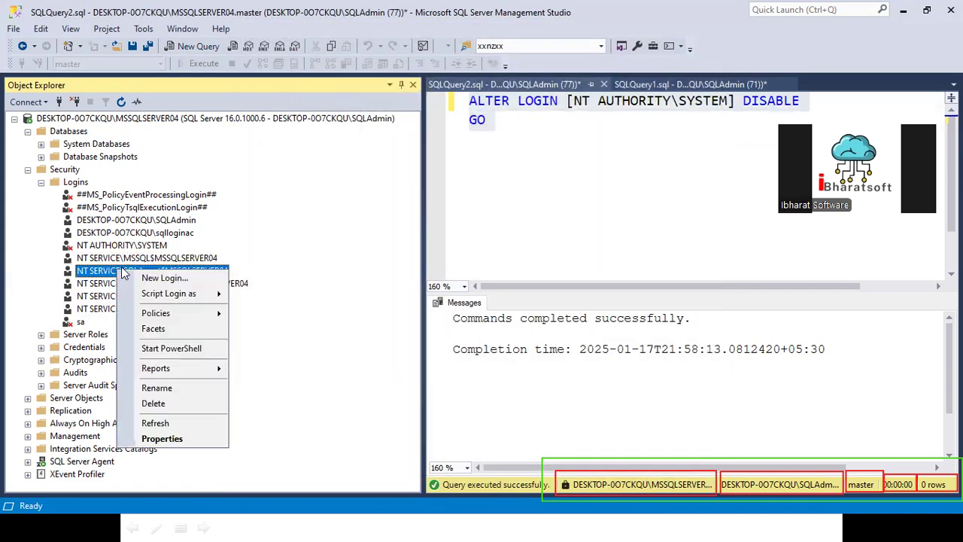
{"action": "left_click", "coordinate": [155, 439]}
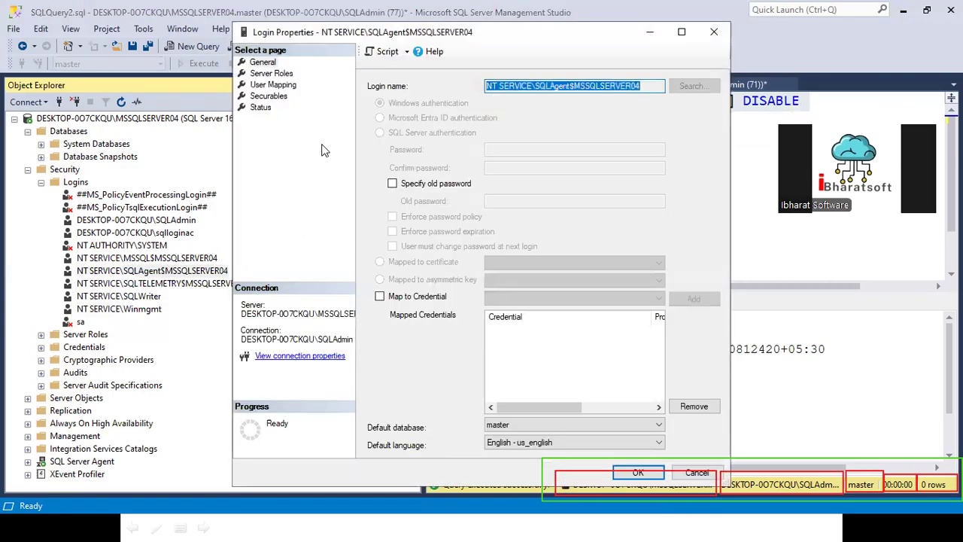
{"action": "left_click", "coordinate": [273, 110]}
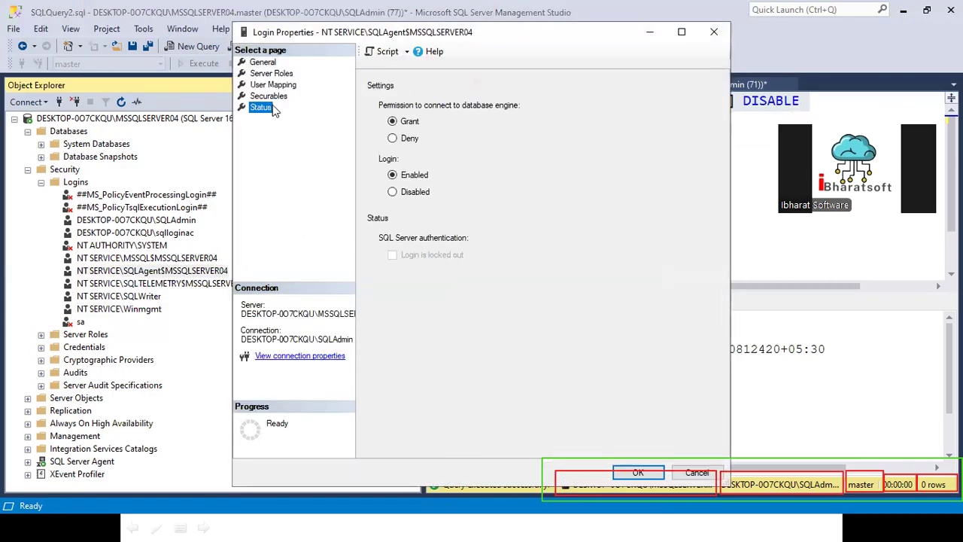
{"action": "left_click", "coordinate": [416, 191]}
{"action": "left_click", "coordinate": [634, 474]}
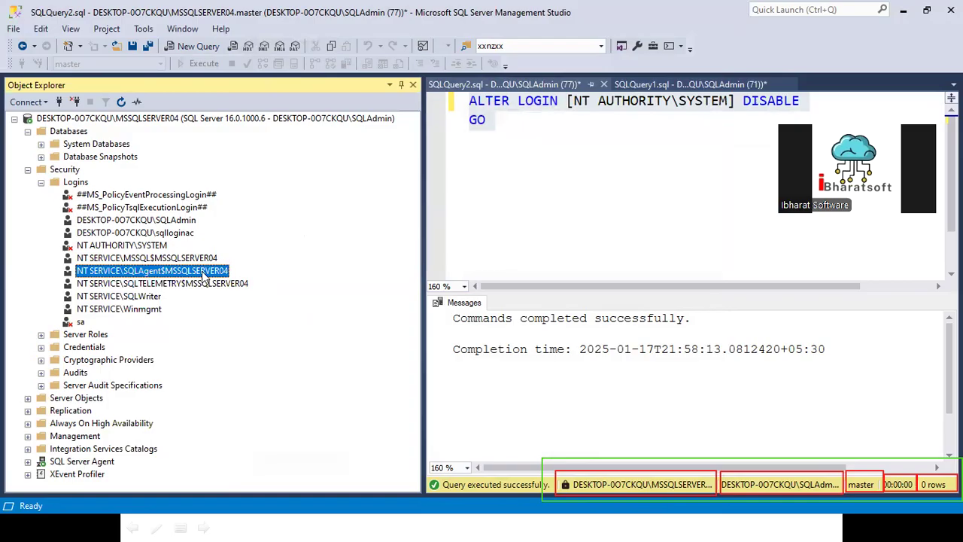
- Disable the NT SERVICE\SQLTELEMETRY$MSSQLSERVER04 login in its status properties and apply the change
{"action": "right_click", "coordinate": [151, 283]}
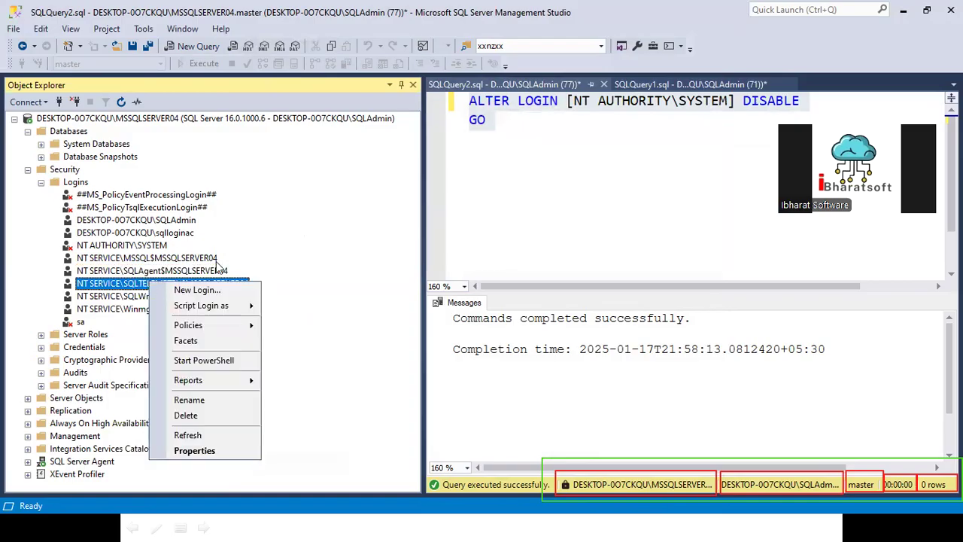
{"action": "left_click", "coordinate": [193, 449]}
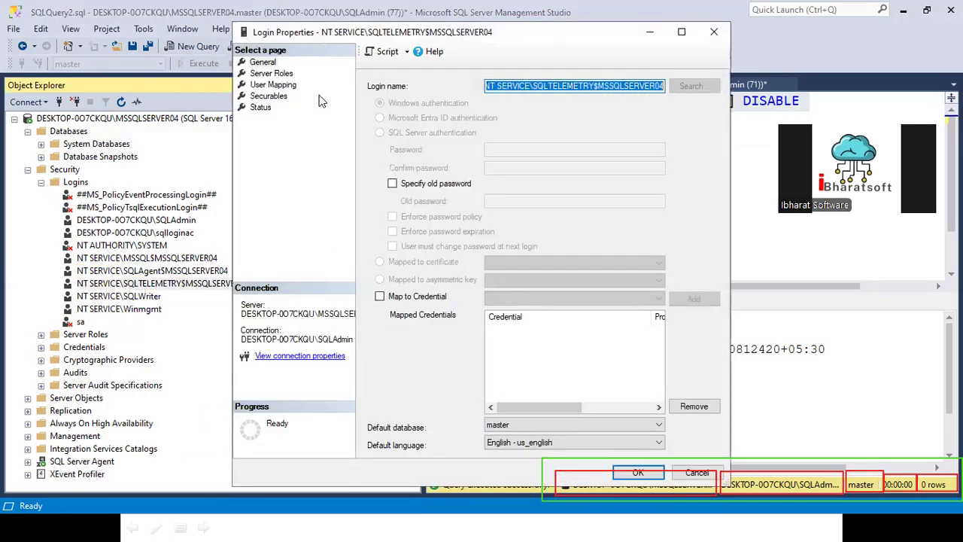
{"action": "left_click", "coordinate": [258, 109]}
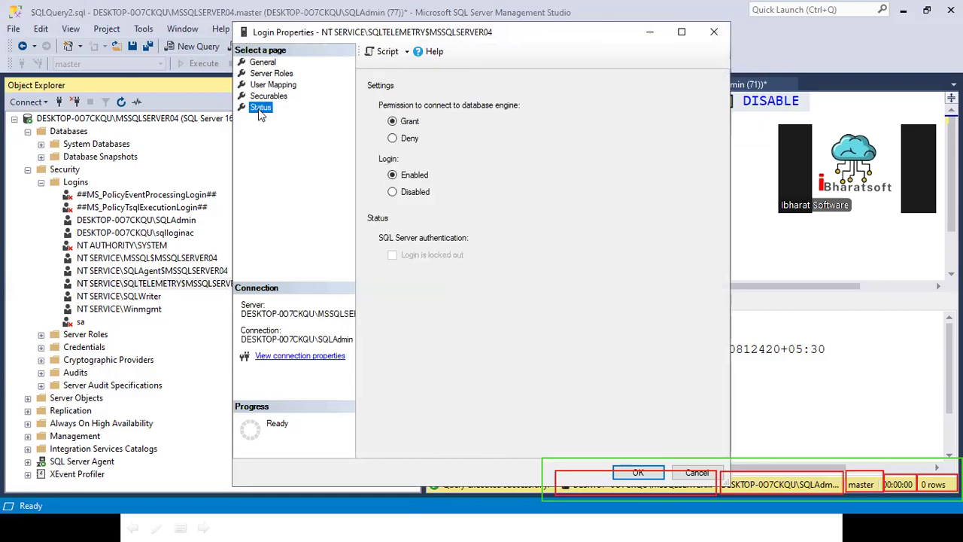
{"action": "left_click", "coordinate": [403, 193]}
{"action": "left_click", "coordinate": [626, 475]}
- Disable the NT SERVICE\SQLWriter login in its status properties and apply the change
{"action": "left_click", "coordinate": [119, 298]}
{"action": "right_click", "coordinate": [119, 298]}
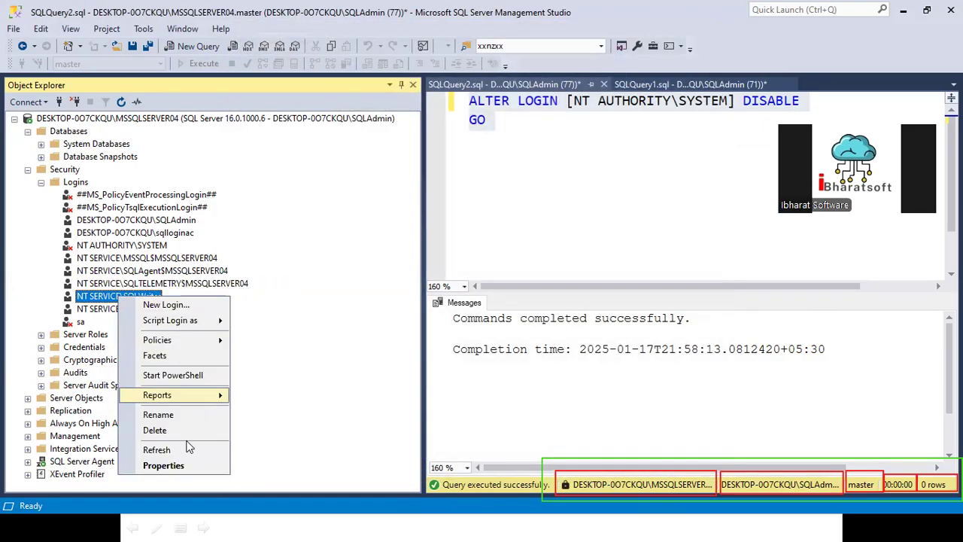
{"action": "left_click", "coordinate": [175, 461]}
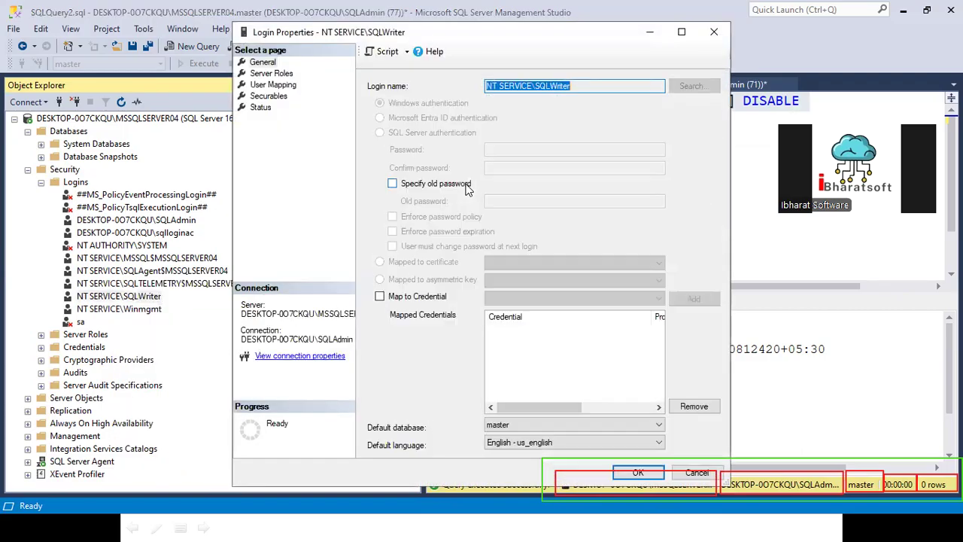
{"action": "left_click", "coordinate": [260, 109]}
{"action": "left_click", "coordinate": [397, 191]}
{"action": "left_click", "coordinate": [638, 473]}
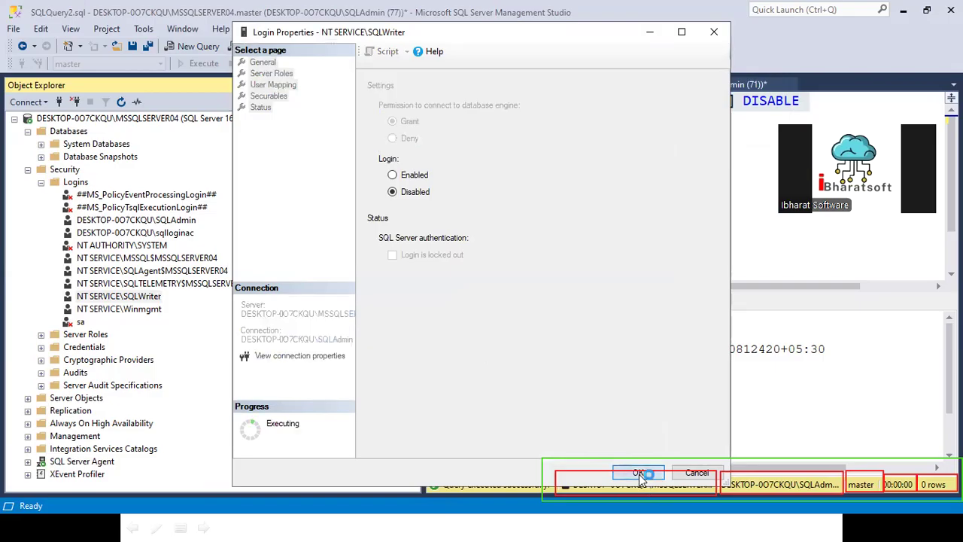
- Disable the NT SERVICE\Winmgmt login in its status properties, apply the change and refresh the Logins folder
{"action": "right_click", "coordinate": [124, 304]}
{"action": "left_click", "coordinate": [119, 309]}
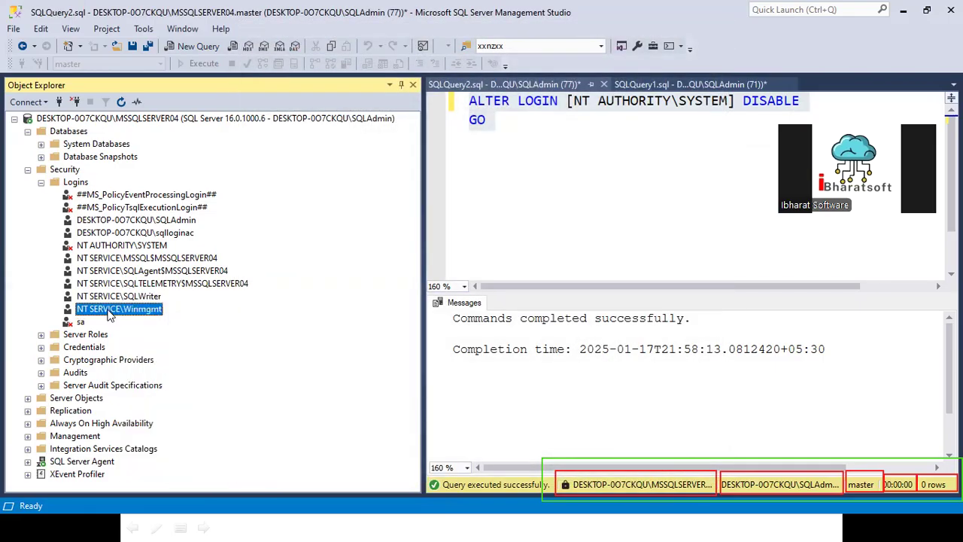
{"action": "right_click", "coordinate": [111, 310]}
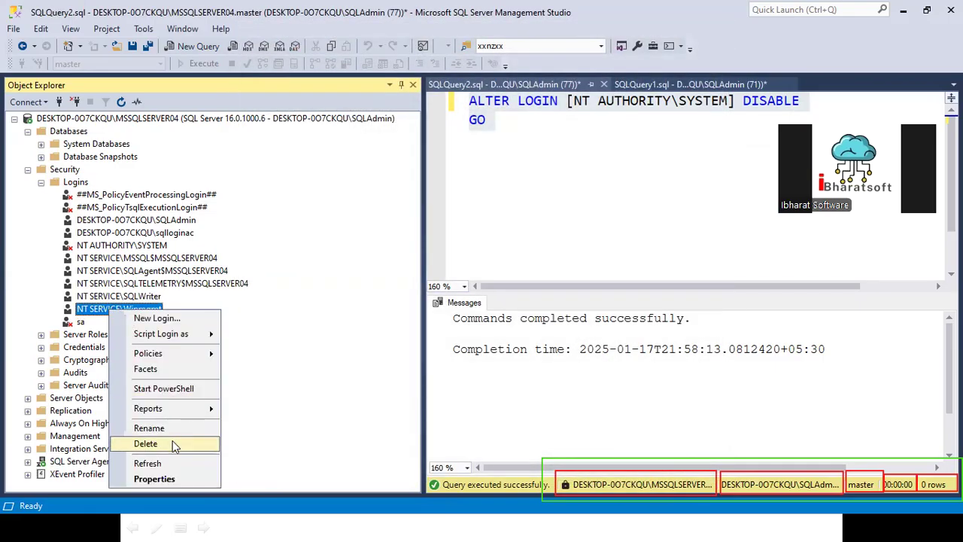
{"action": "left_click", "coordinate": [154, 479]}
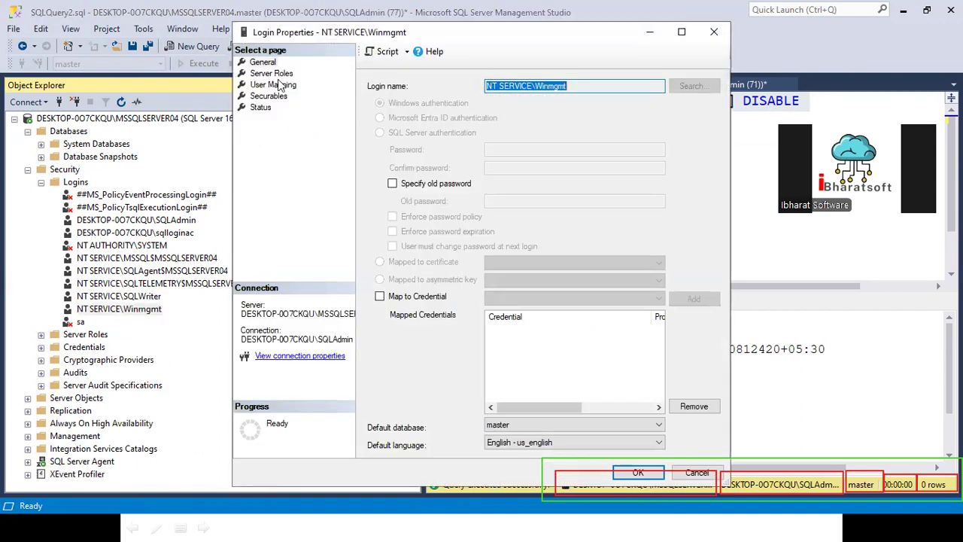
{"action": "left_click", "coordinate": [261, 108]}
{"action": "left_click", "coordinate": [392, 192]}
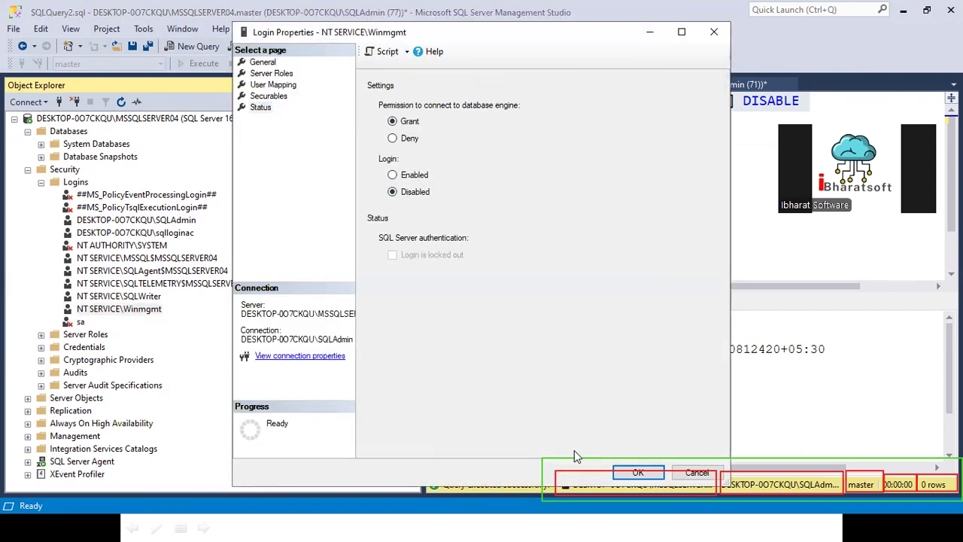
{"action": "left_click", "coordinate": [638, 473]}
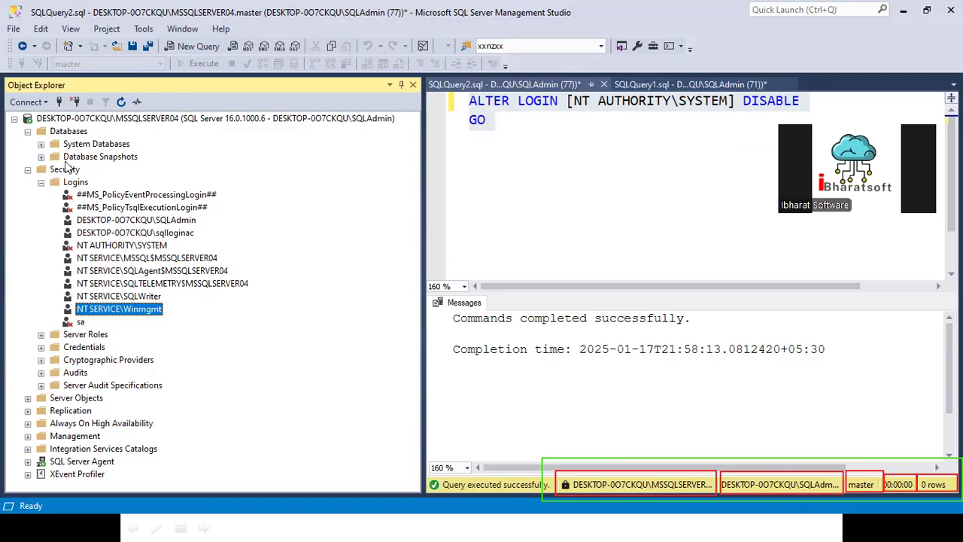
{"action": "left_click", "coordinate": [78, 182]}
{"action": "left_click", "coordinate": [123, 104]}
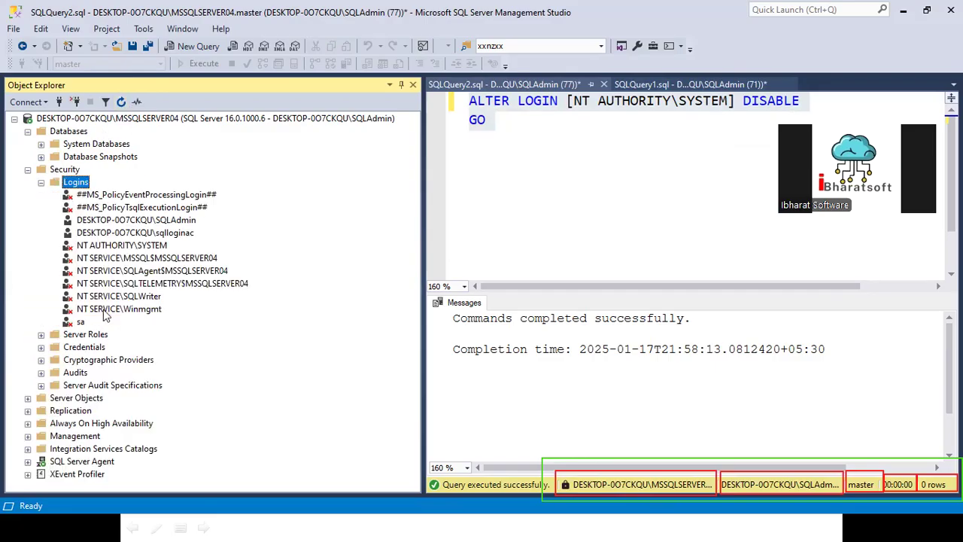
{"action": "left_click", "coordinate": [152, 222]}
{"action": "left_click", "coordinate": [153, 237]}
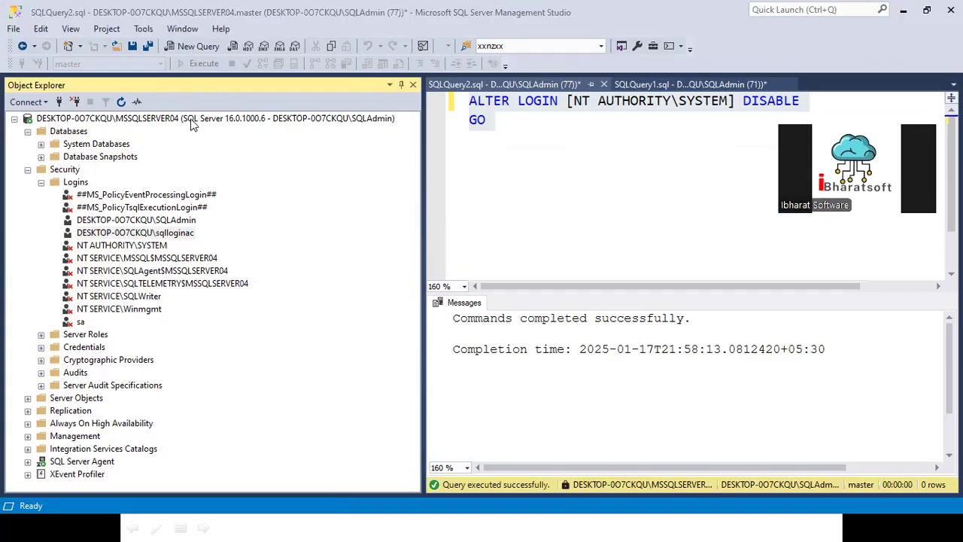
- Find and open SQL Server 2022 Configuration Manager, allowing it to make changes to the device
{"action": "key", "text": "super+d"}
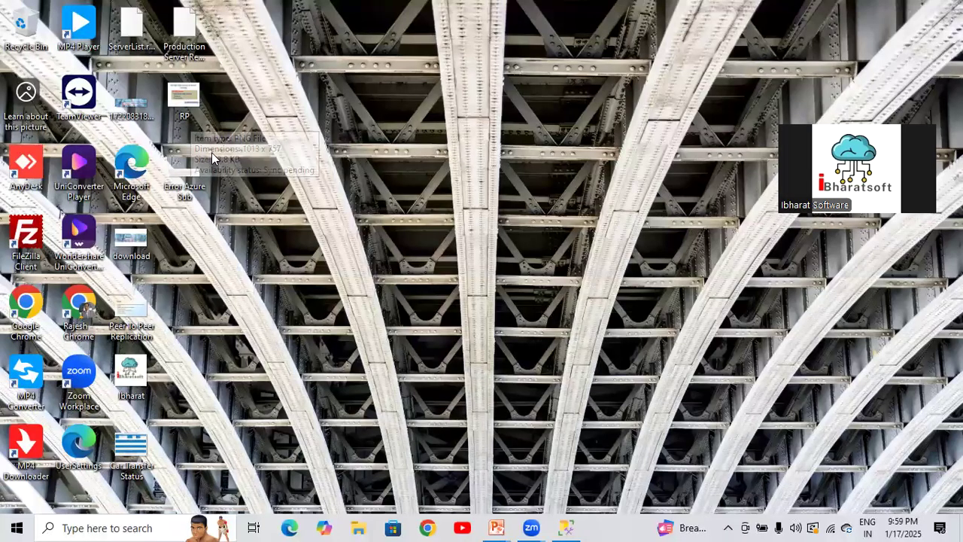
{"action": "key", "text": "alt+Tab"}
{"action": "key", "text": "super"}
{"action": "type", "text": "sql"}
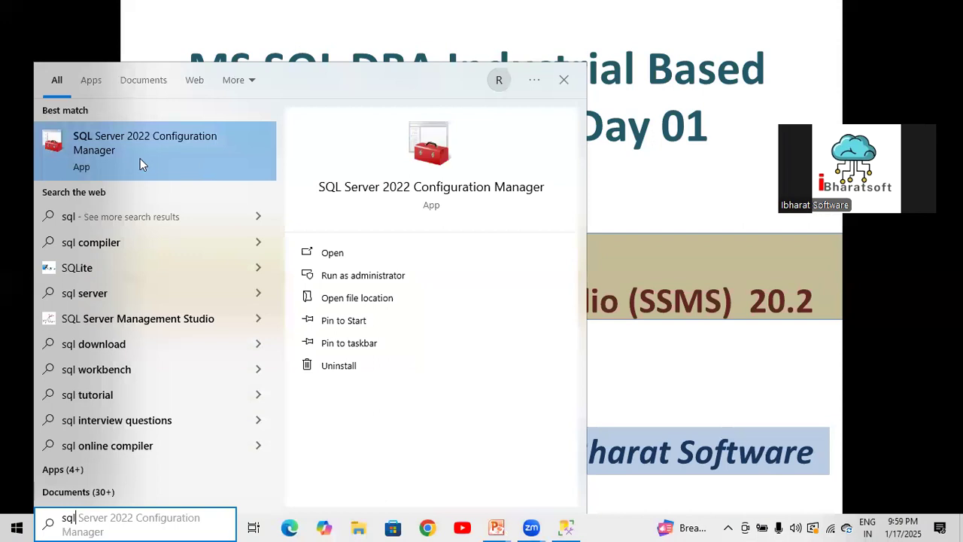
{"action": "left_click", "coordinate": [136, 158]}
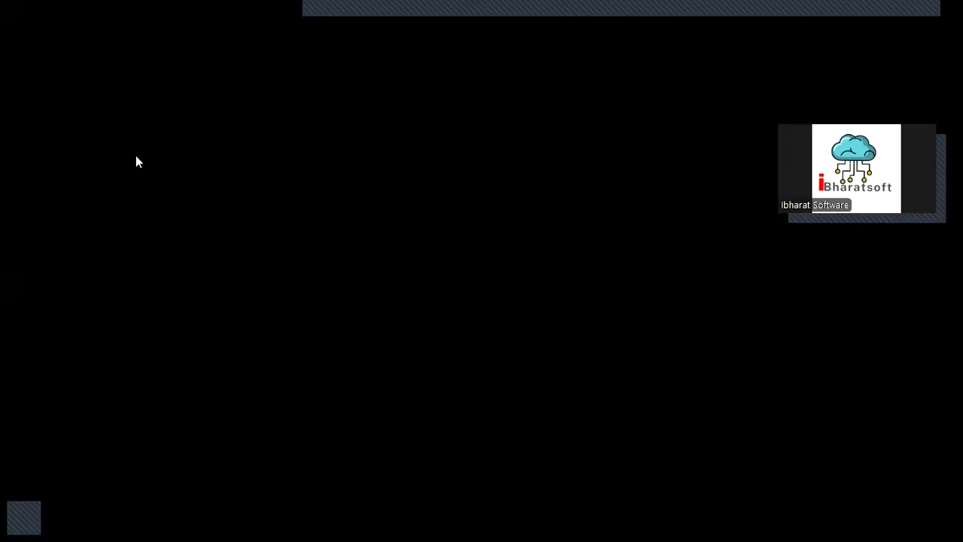
{"action": "key", "text": "alt+y"}
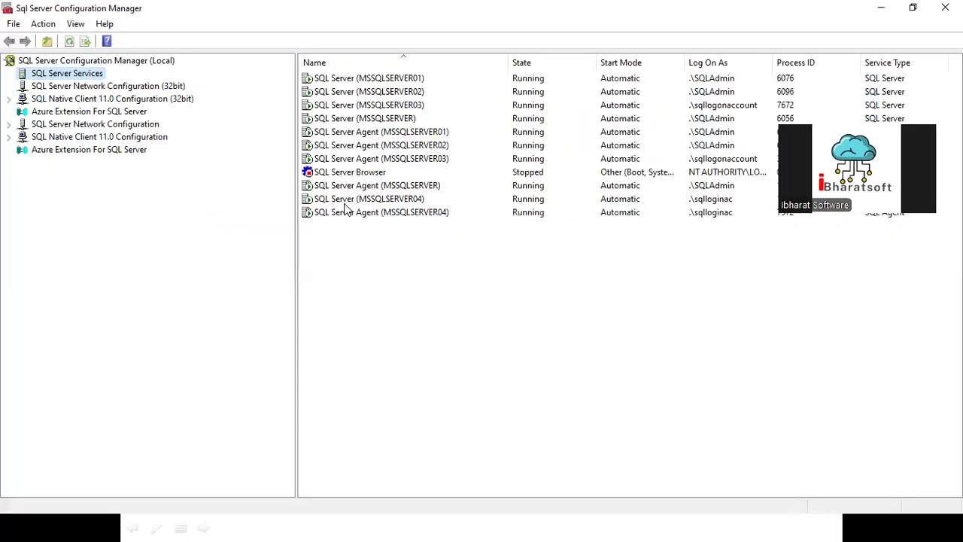
- Enable the TCP/IP protocol for MSSQLSERVER04 in SQL Server Network Configuration and acknowledge the warning
{"action": "left_click", "coordinate": [9, 124]}
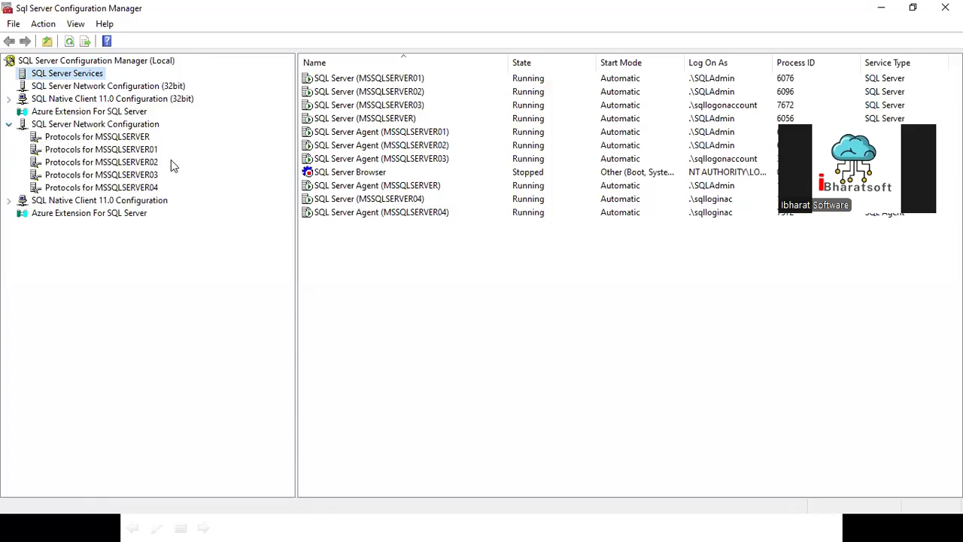
{"action": "left_click", "coordinate": [131, 189]}
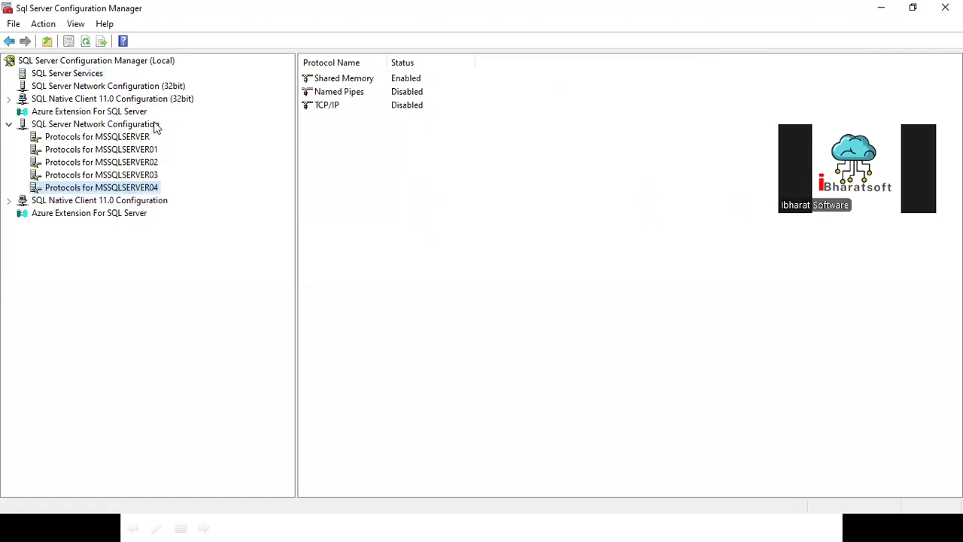
{"action": "left_click", "coordinate": [335, 106]}
{"action": "right_click", "coordinate": [343, 108]}
{"action": "left_click", "coordinate": [382, 117]}
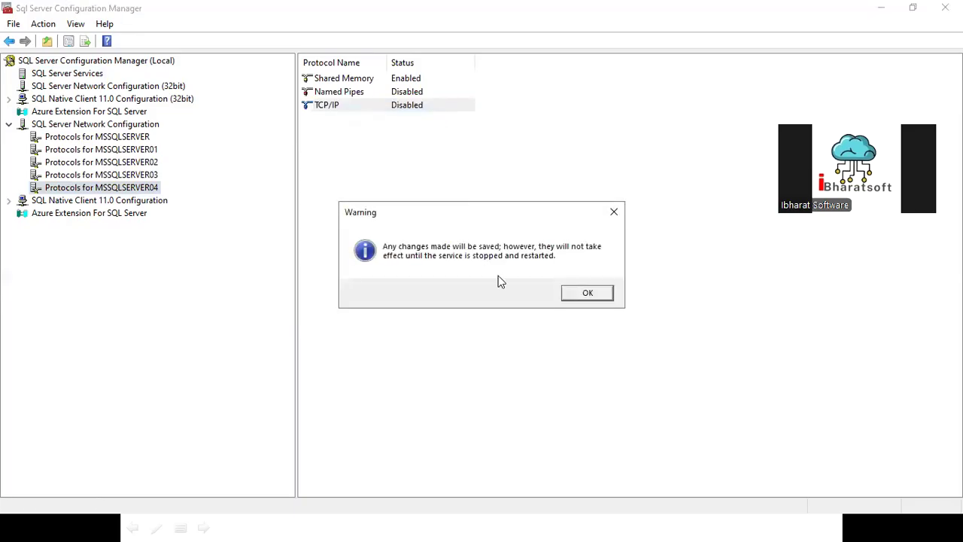
{"action": "left_click", "coordinate": [591, 297]}
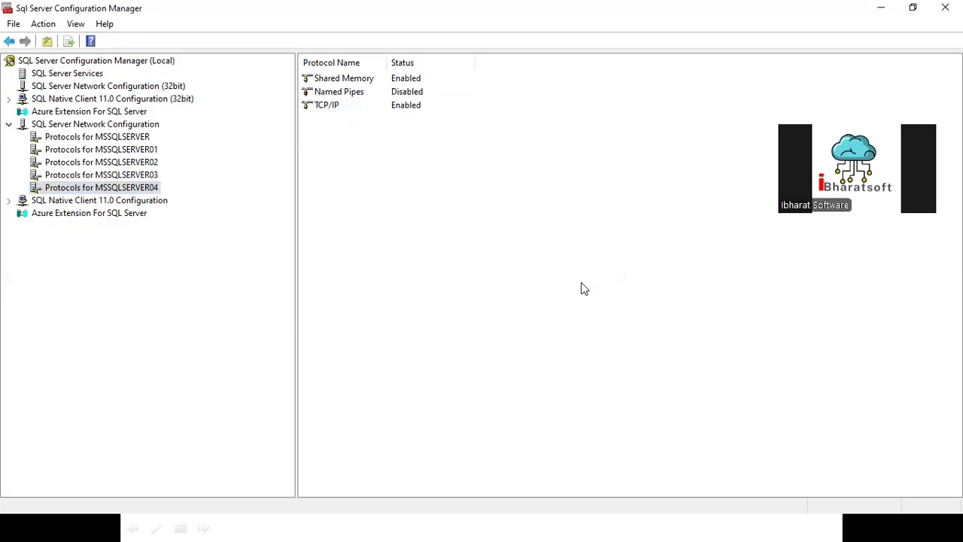
- Check the network protocols of the MSSQLSERVER01 instance for comparison
{"action": "left_click", "coordinate": [332, 110]}
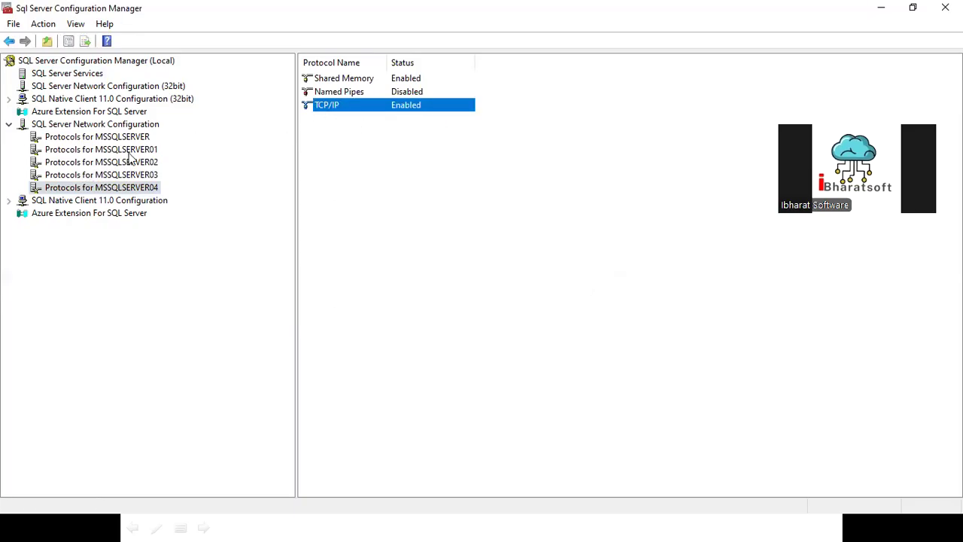
{"action": "left_click", "coordinate": [130, 153]}
{"action": "left_click", "coordinate": [330, 111]}
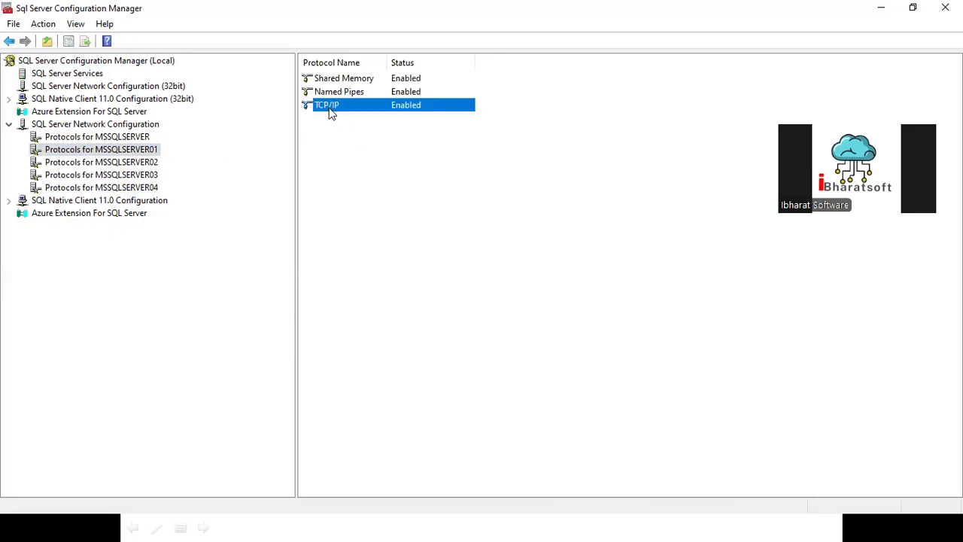
- Examine the IPAll TCP port entry in the TCP/IP properties of MSSQLSERVER04 and close them without changes
{"action": "left_click", "coordinate": [98, 189]}
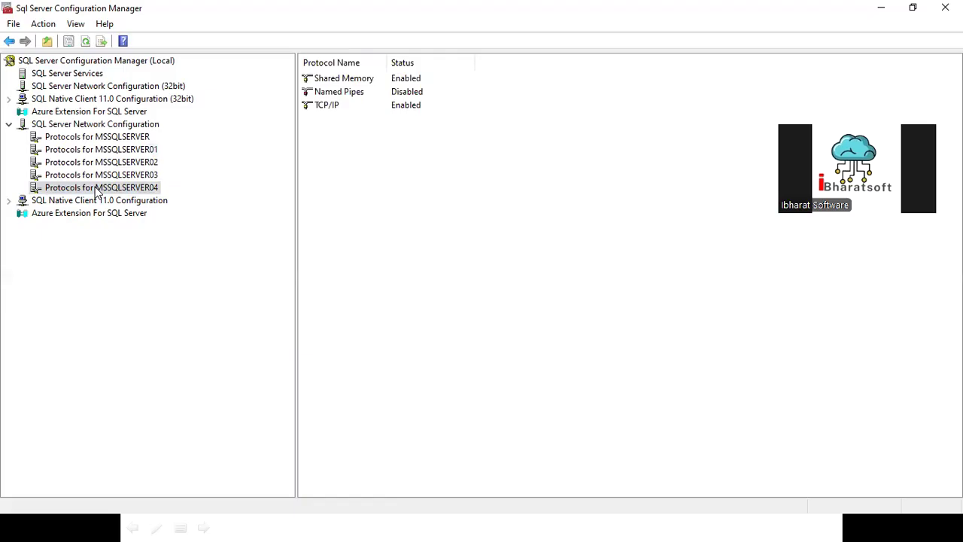
{"action": "left_click", "coordinate": [330, 106]}
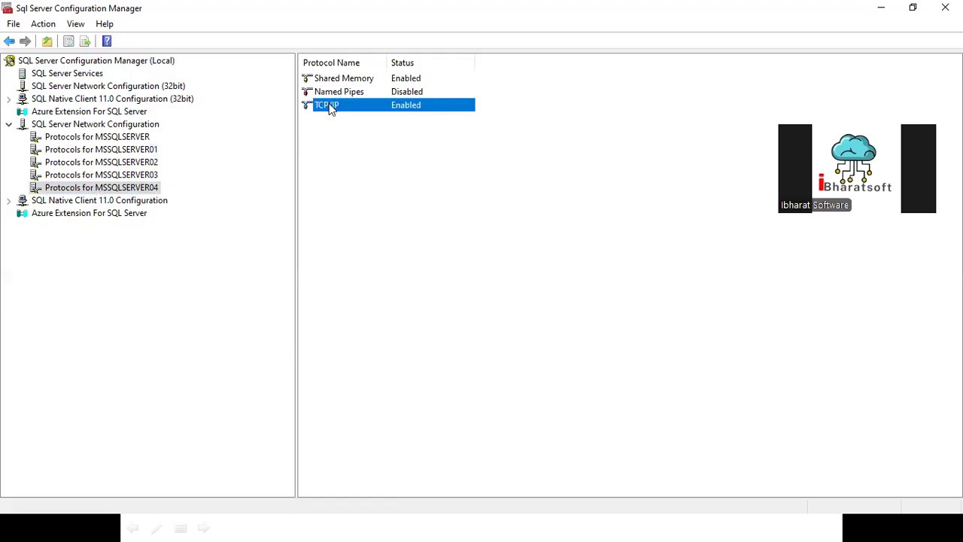
{"action": "double_click", "coordinate": [329, 106]}
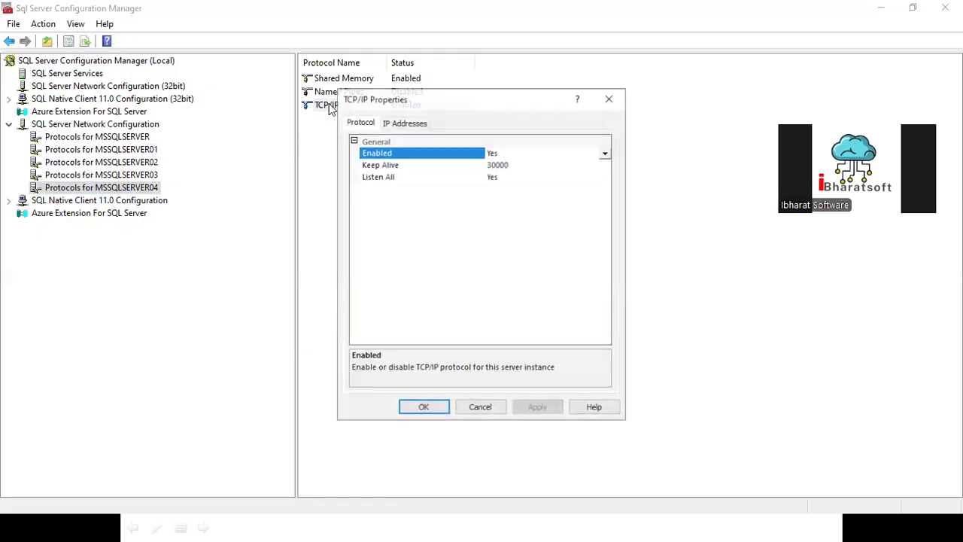
{"action": "left_click", "coordinate": [409, 125]}
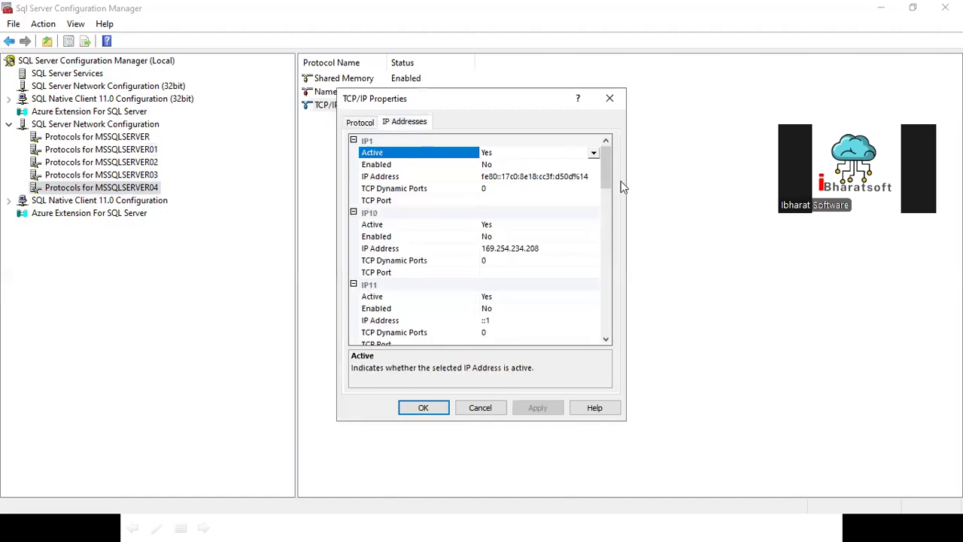
{"action": "left_click_drag", "start_coordinate": [608, 153], "coordinate": [611, 317]}
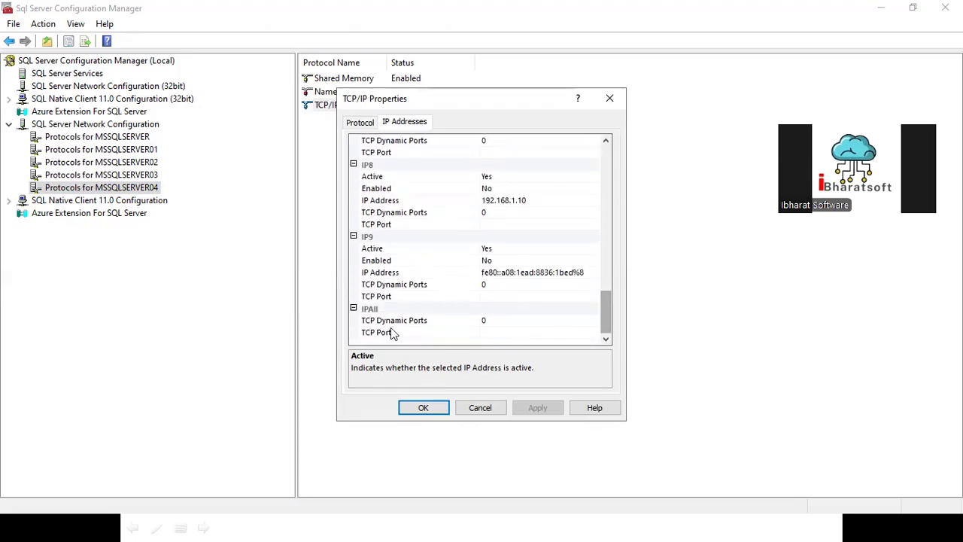
{"action": "left_click", "coordinate": [492, 334]}
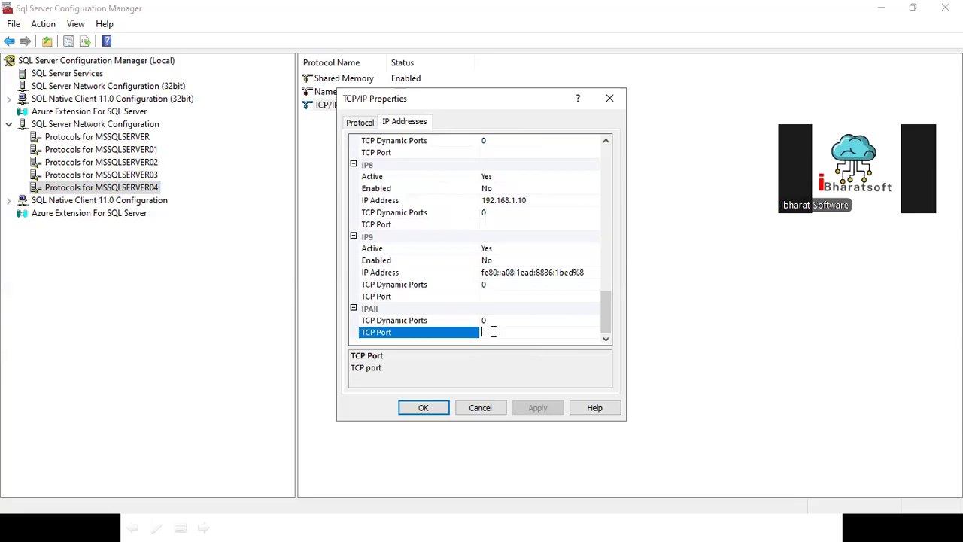
{"action": "left_click", "coordinate": [480, 407]}
- View the encryption and instance flags in the Protocols for MSSQLSERVER properties, then cancel
{"action": "right_click", "coordinate": [131, 137]}
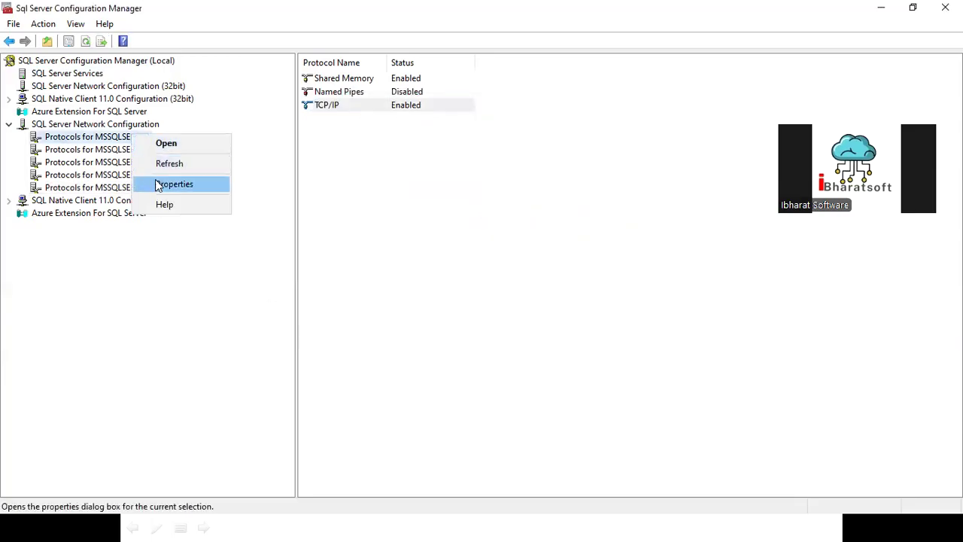
{"action": "left_click", "coordinate": [174, 185]}
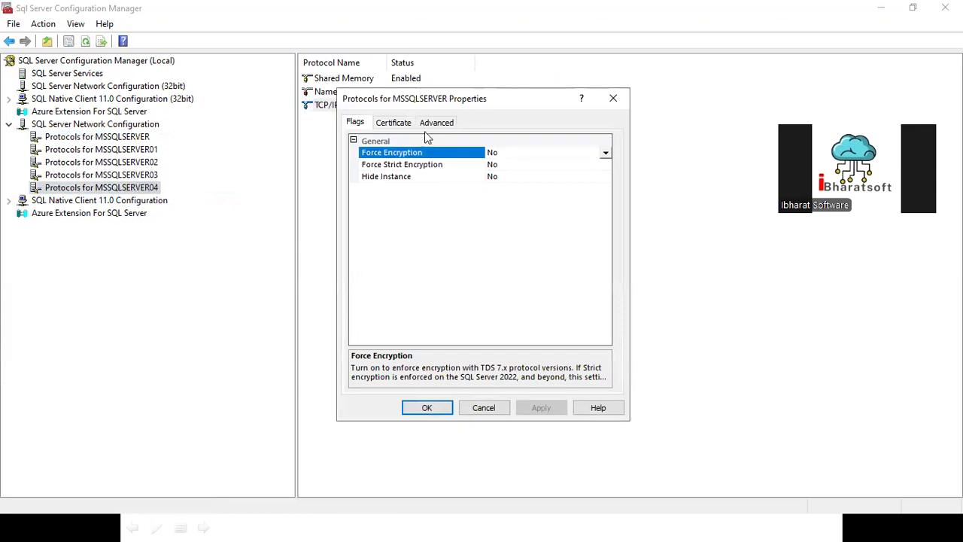
{"action": "left_click", "coordinate": [493, 411]}
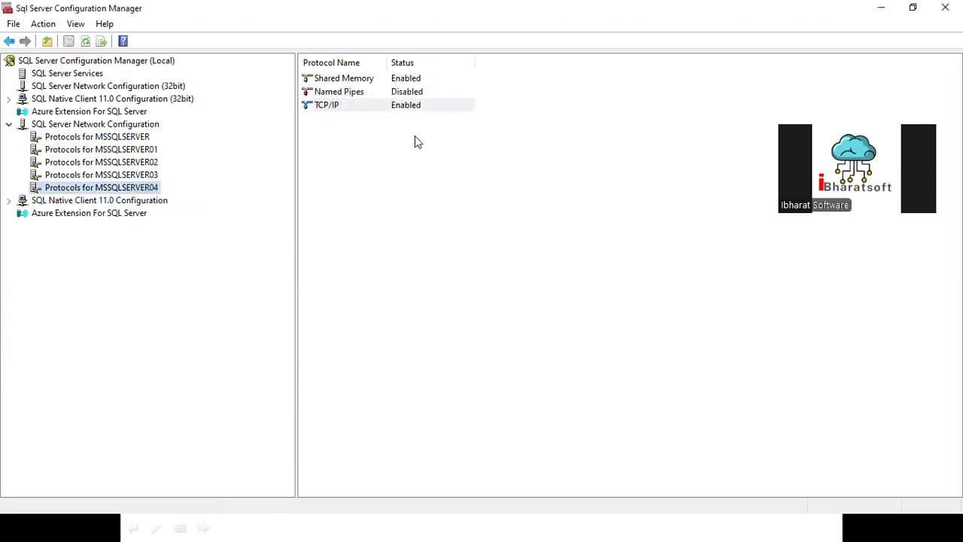
- Review the IP address and port list in the TCP/IP properties of MSSQLSERVER04 again, then cancel
{"action": "right_click", "coordinate": [352, 107]}
{"action": "left_click", "coordinate": [400, 156]}
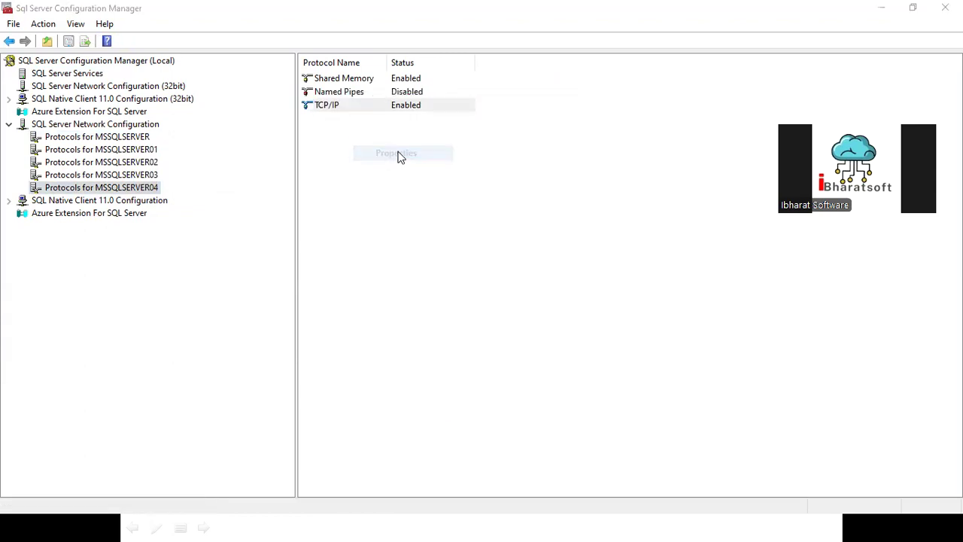
{"action": "left_click", "coordinate": [399, 123]}
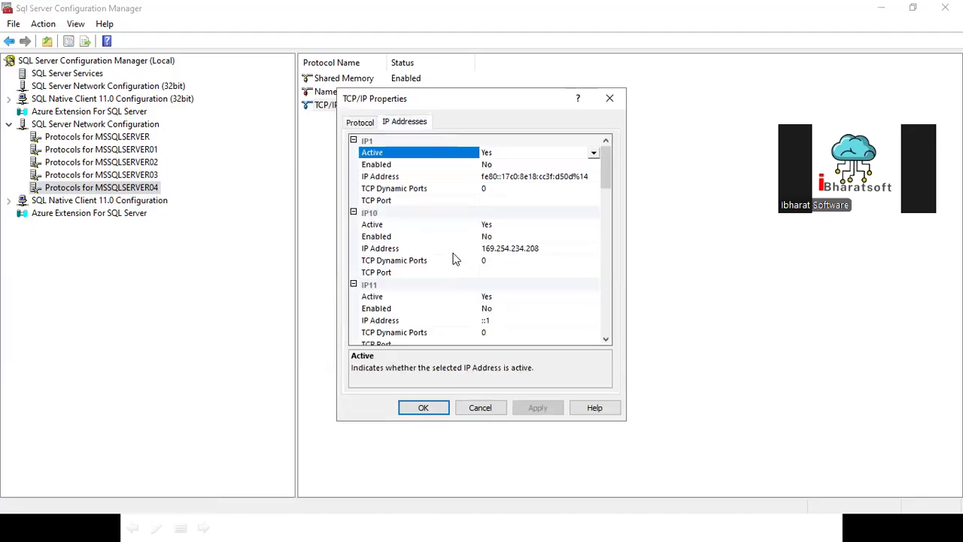
{"action": "scroll", "coordinate": [469, 303], "scroll_direction": "down", "scroll_amount": 5}
{"action": "scroll", "coordinate": [475, 306], "scroll_direction": "down", "scroll_amount": 10}
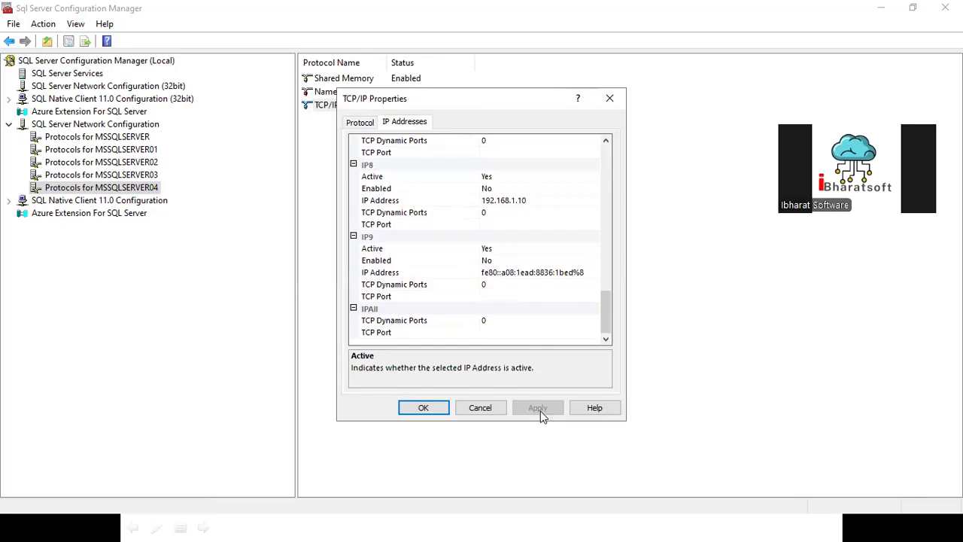
{"action": "left_click", "coordinate": [480, 407]}
- Set the IPAll TCP port to 54321 in the TCP/IP properties of MSSQLSERVER and save the change
{"action": "left_click", "coordinate": [123, 136]}
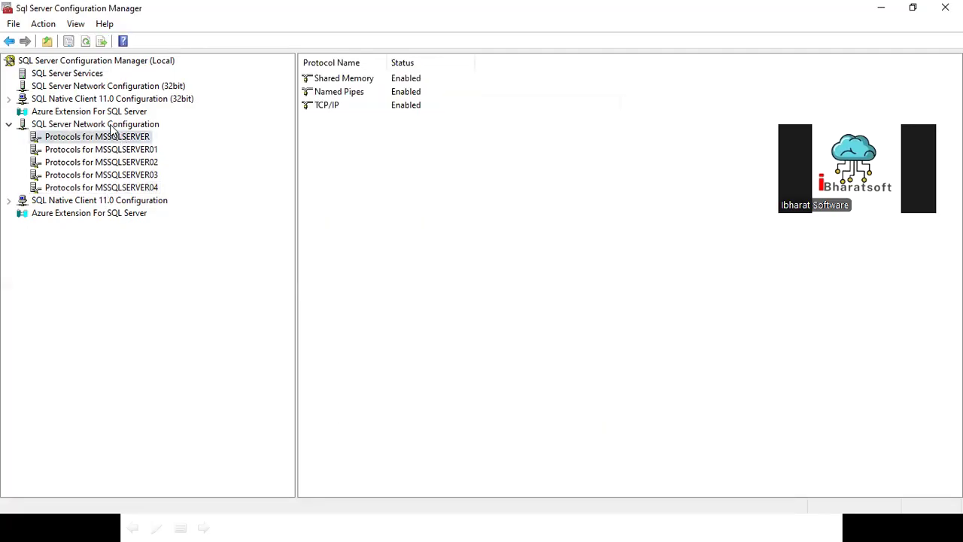
{"action": "left_click", "coordinate": [113, 125]}
{"action": "left_click", "coordinate": [119, 139]}
{"action": "right_click", "coordinate": [322, 107]}
{"action": "left_click", "coordinate": [349, 155]}
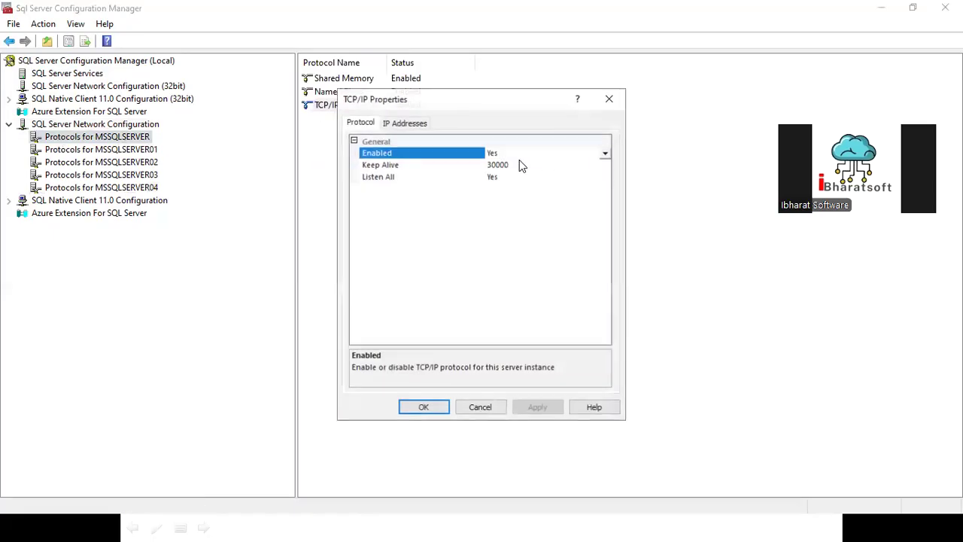
{"action": "left_click", "coordinate": [395, 123]}
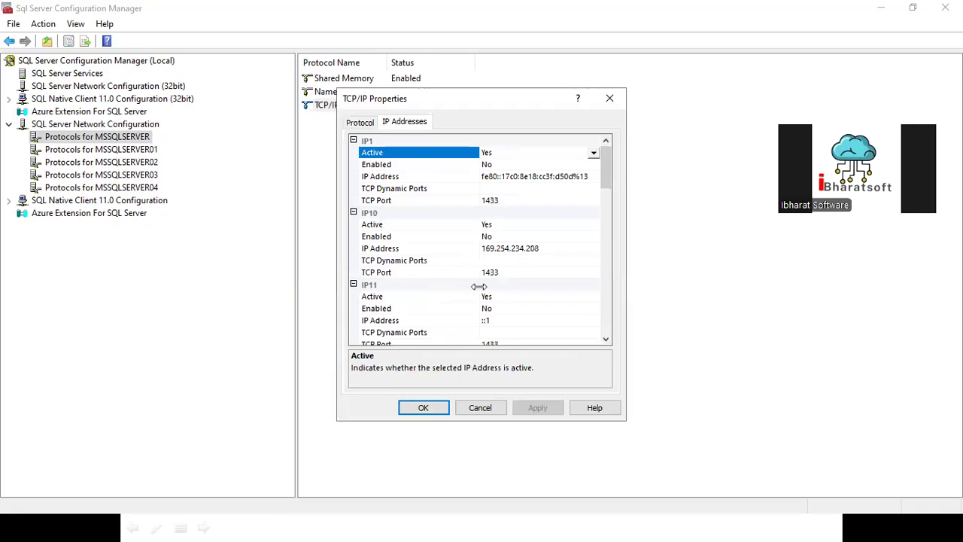
{"action": "left_click_drag", "start_coordinate": [603, 175], "coordinate": [607, 335]}
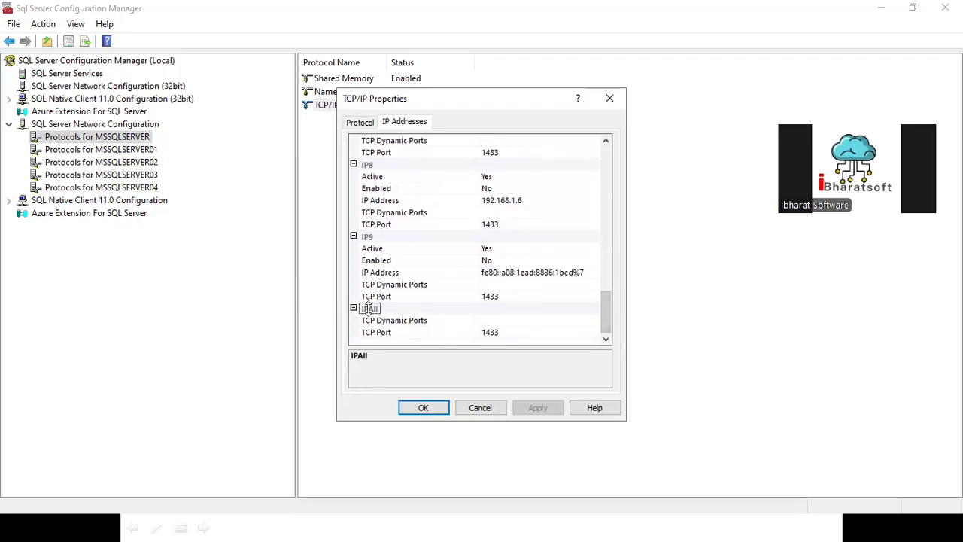
{"action": "left_click", "coordinate": [503, 331]}
{"action": "left_click_drag", "start_coordinate": [503, 332], "coordinate": [448, 333]}
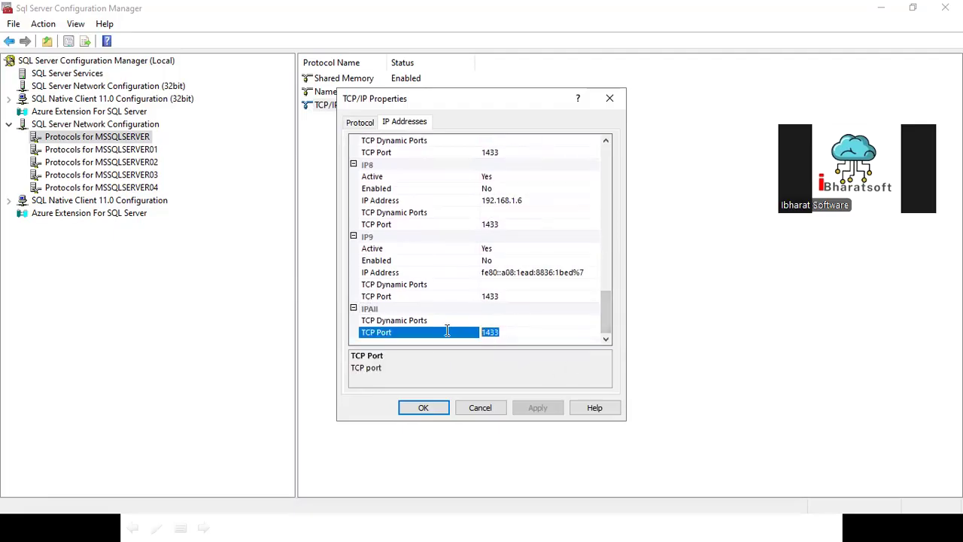
{"action": "type", "text": "54321"}
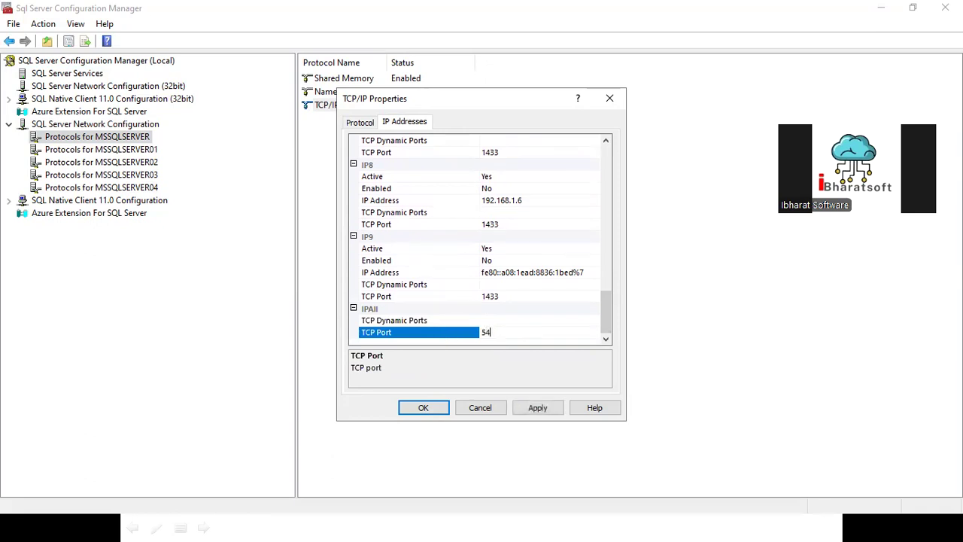
{"action": "left_click_drag", "start_coordinate": [518, 332], "coordinate": [451, 334]}
{"action": "left_click", "coordinate": [420, 408]}
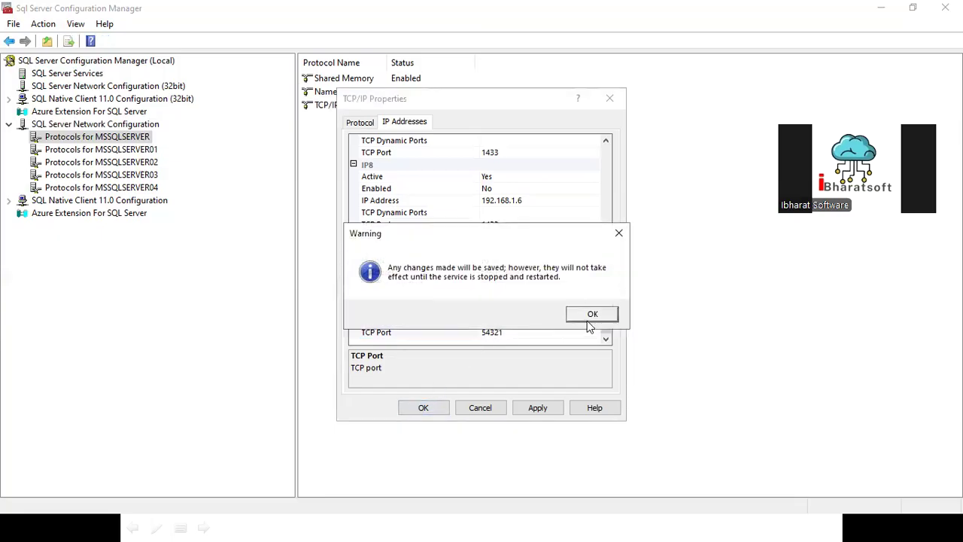
{"action": "left_click", "coordinate": [590, 321]}
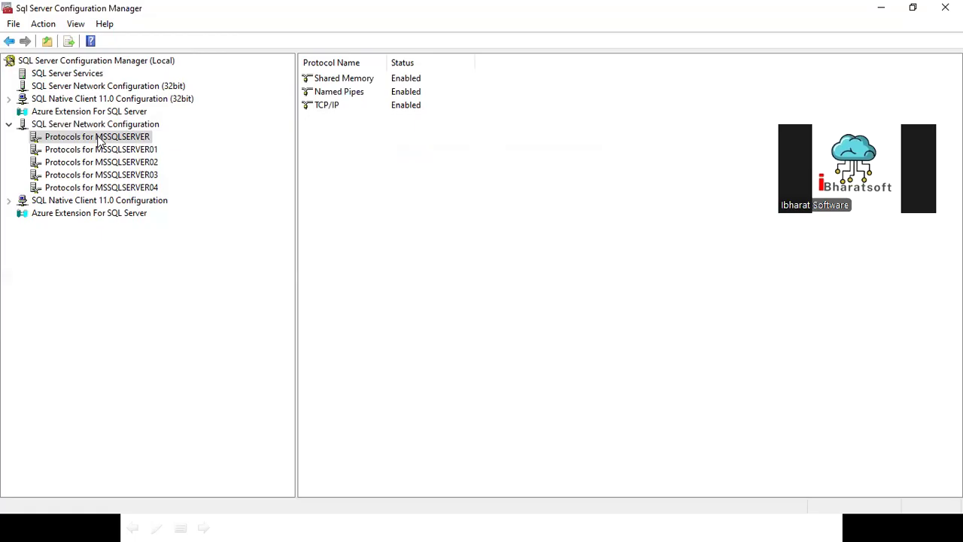
- Restart the SQL Server (MSSQLSERVER) service from the SQL Server Services list
{"action": "left_click", "coordinate": [93, 76]}
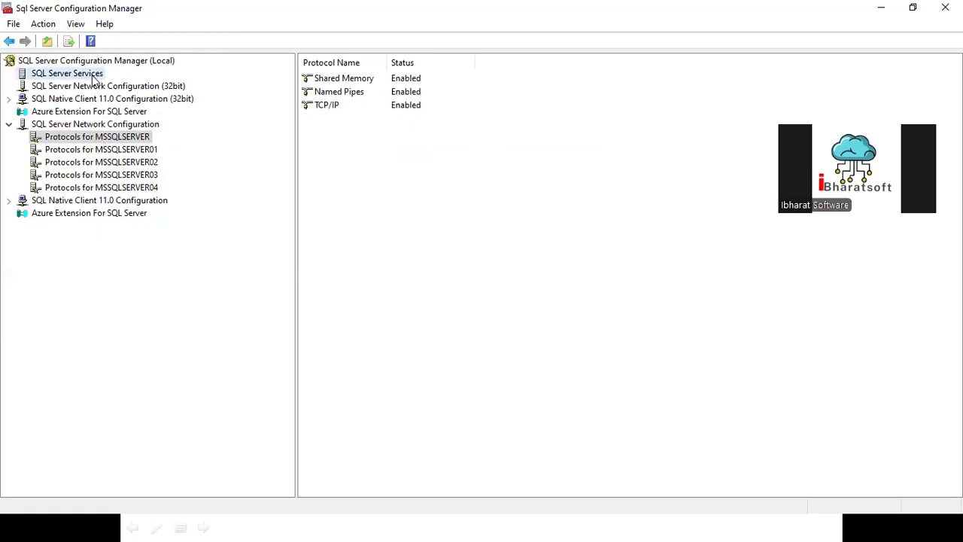
{"action": "left_click_drag", "start_coordinate": [386, 63], "coordinate": [648, 62]}
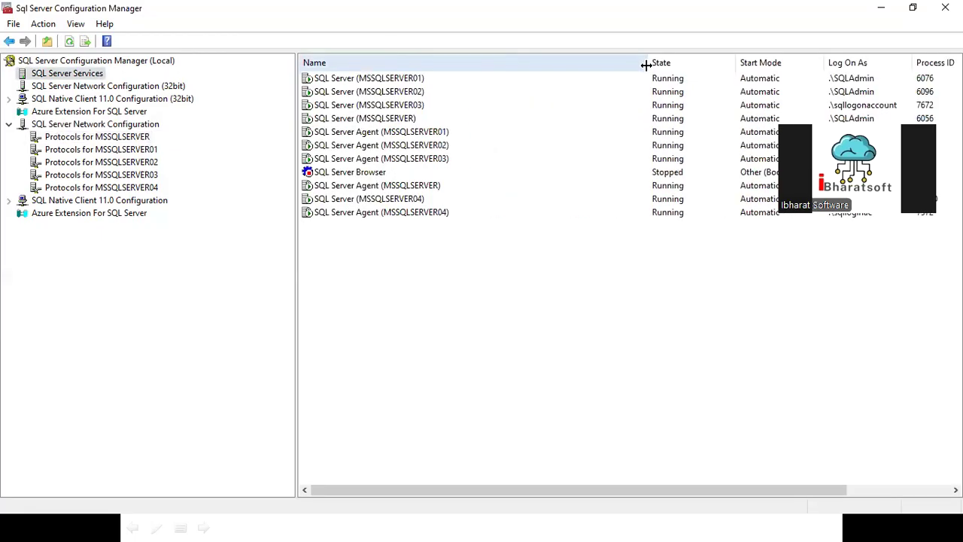
{"action": "left_click", "coordinate": [382, 121]}
{"action": "right_click", "coordinate": [382, 120]}
{"action": "left_click", "coordinate": [429, 185]}
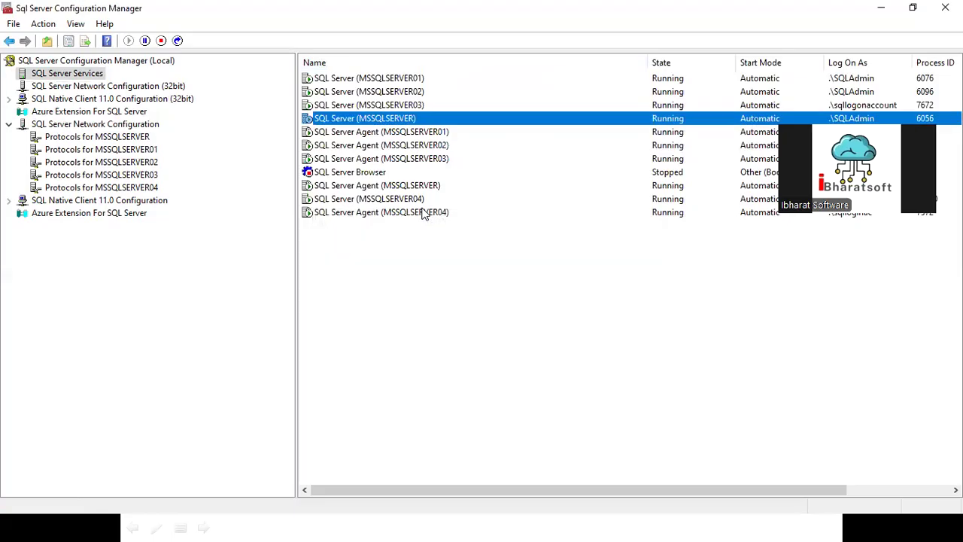
- Switch to the PowerPoint slide show and advance to the Day 02 slide on SQL Login, User & Permission
{"action": "key", "text": "alt+Tab"}
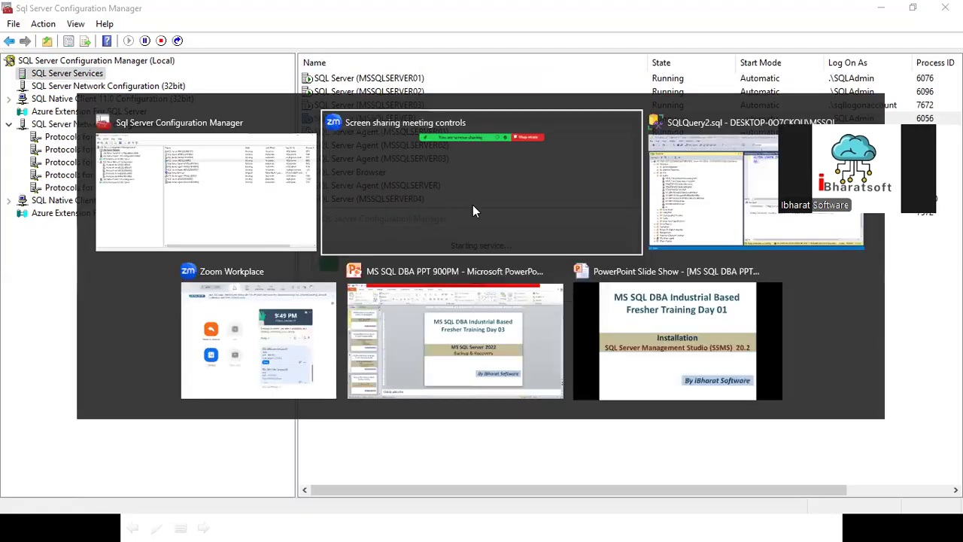
{"action": "key", "text": "alt+Tab"}
{"action": "key", "text": "alt+Tab"}
{"action": "key", "text": "alt+Tab"}
{"action": "key", "text": "alt+Tab"}
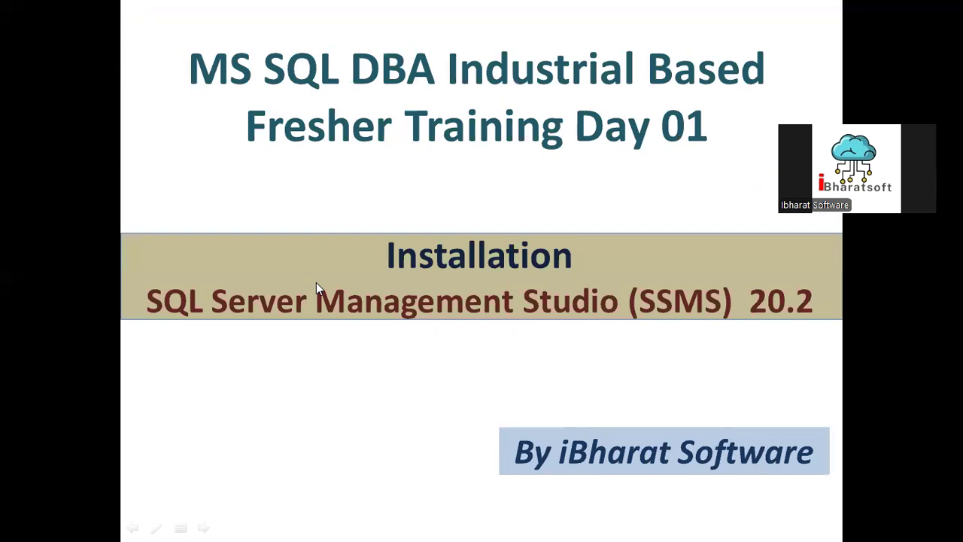
{"action": "left_click", "coordinate": [353, 277]}
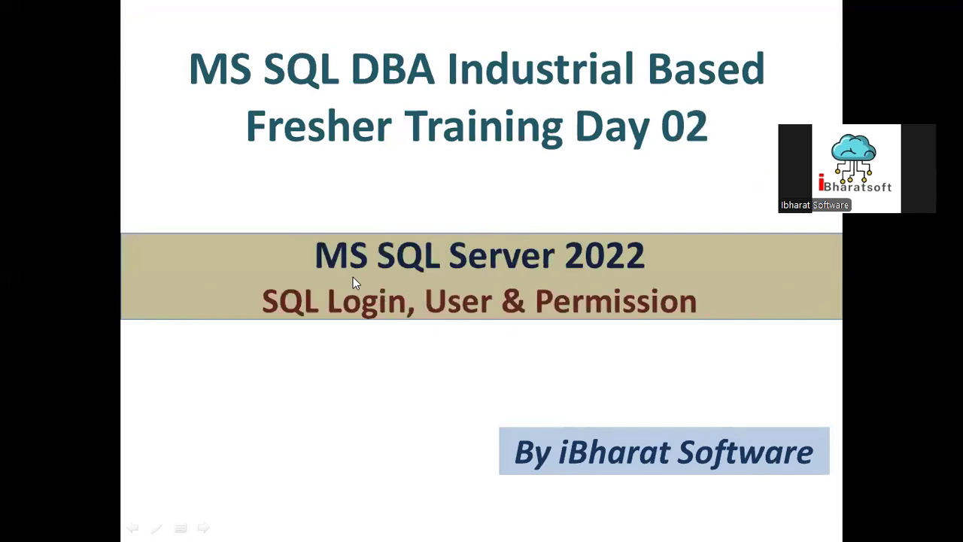